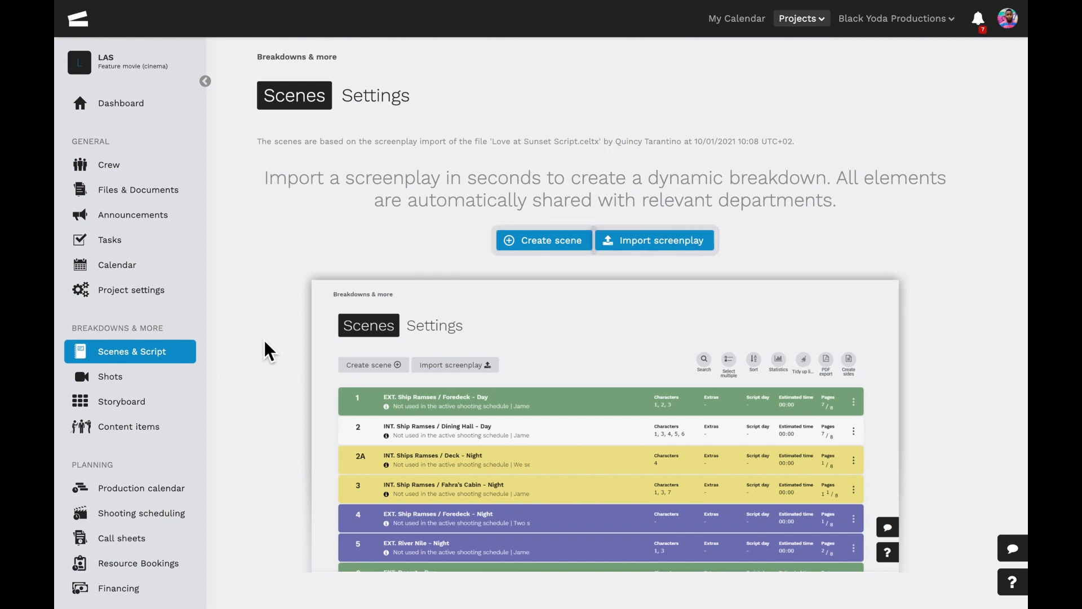
Import loveatsunset_version_04.fdx from the project's Files & Documents as the screenplay
{"action": "left_click", "coordinate": [664, 246]}
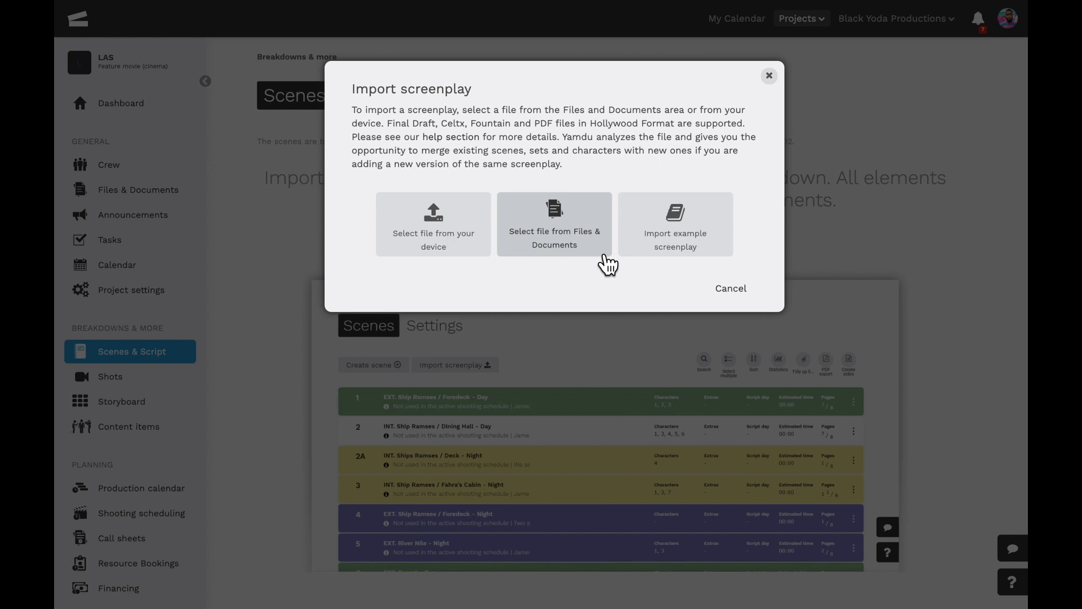
{"action": "left_click", "coordinate": [604, 256]}
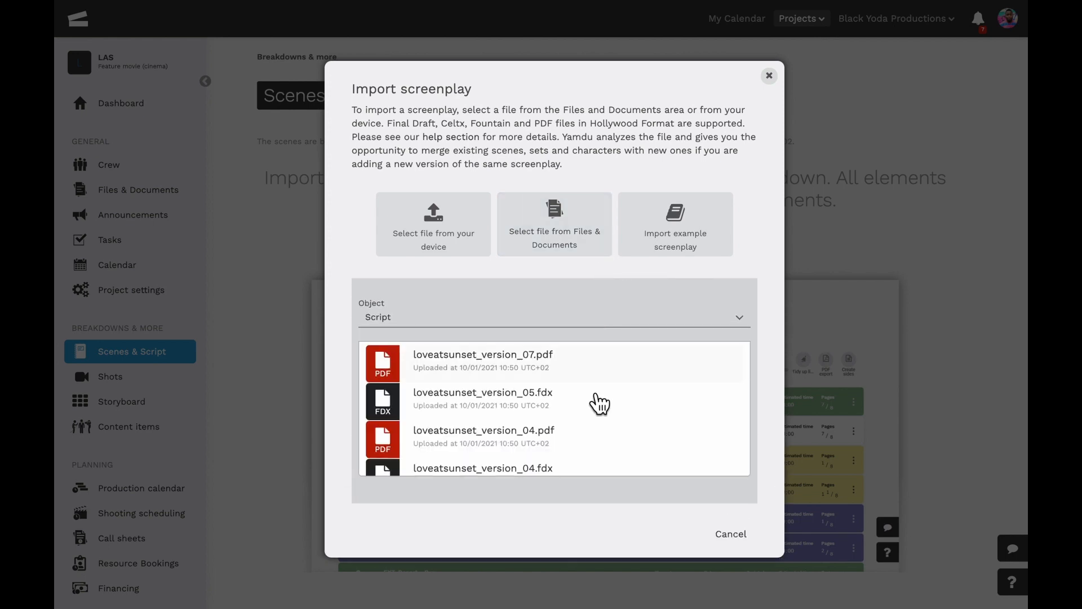
{"action": "left_click", "coordinate": [589, 468]}
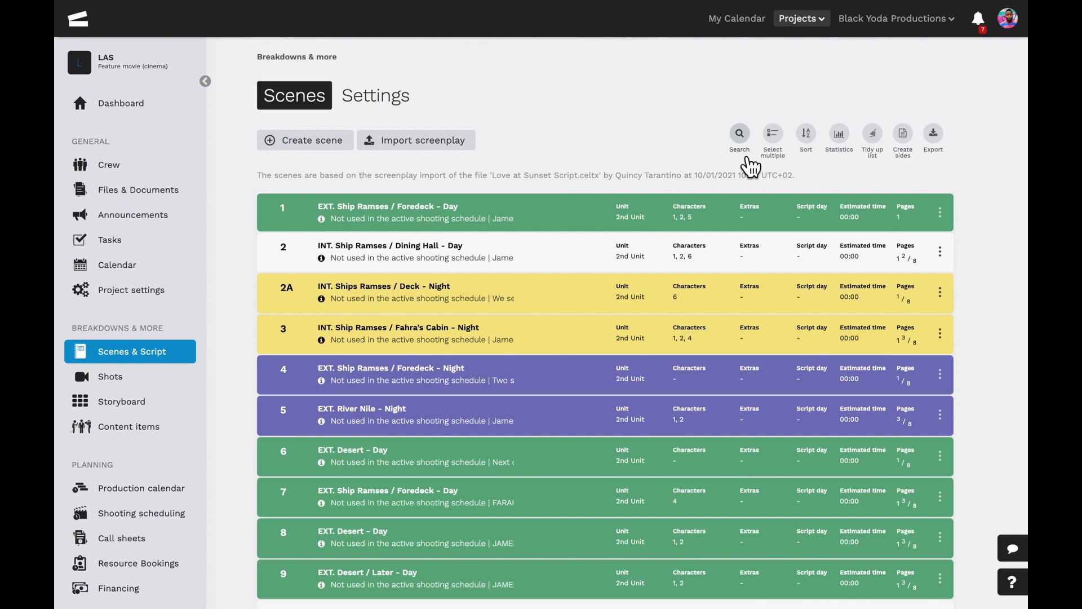
{"action": "left_click", "coordinate": [769, 152]}
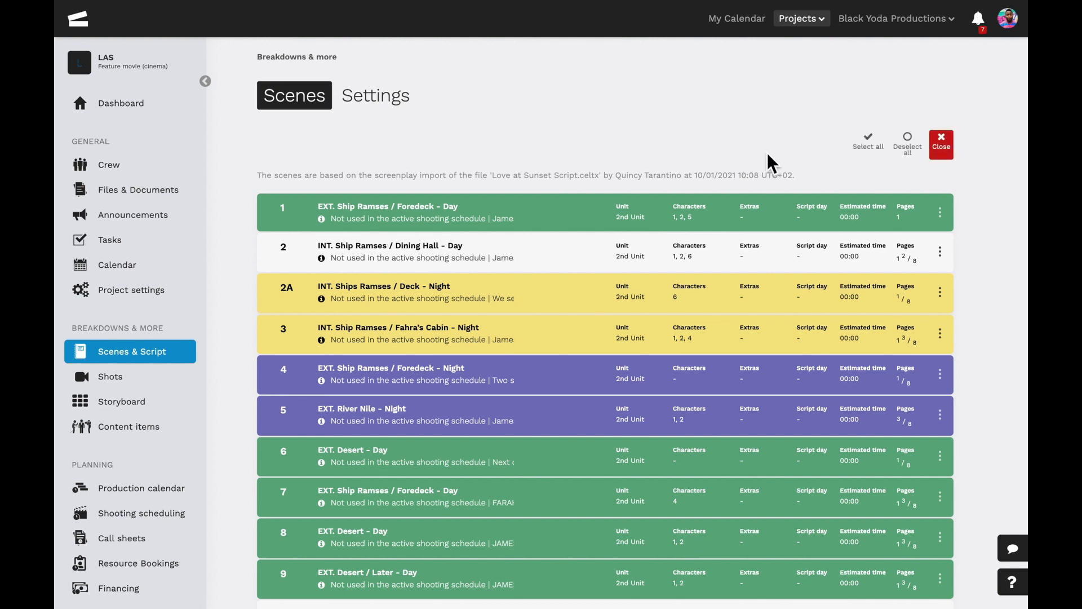
{"action": "left_click", "coordinate": [775, 219]}
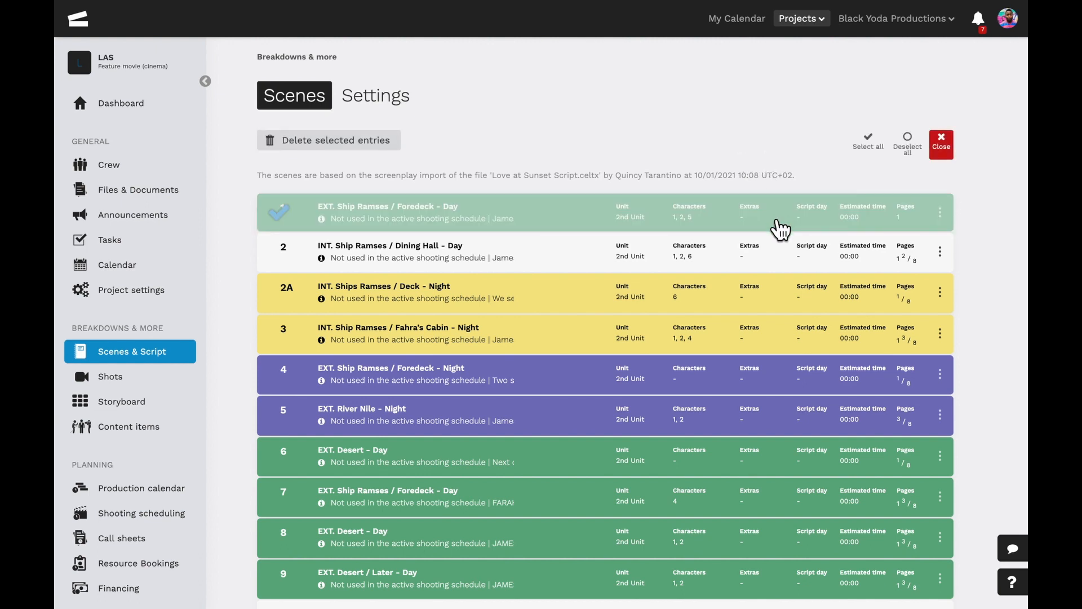
{"action": "left_click", "coordinate": [779, 263]}
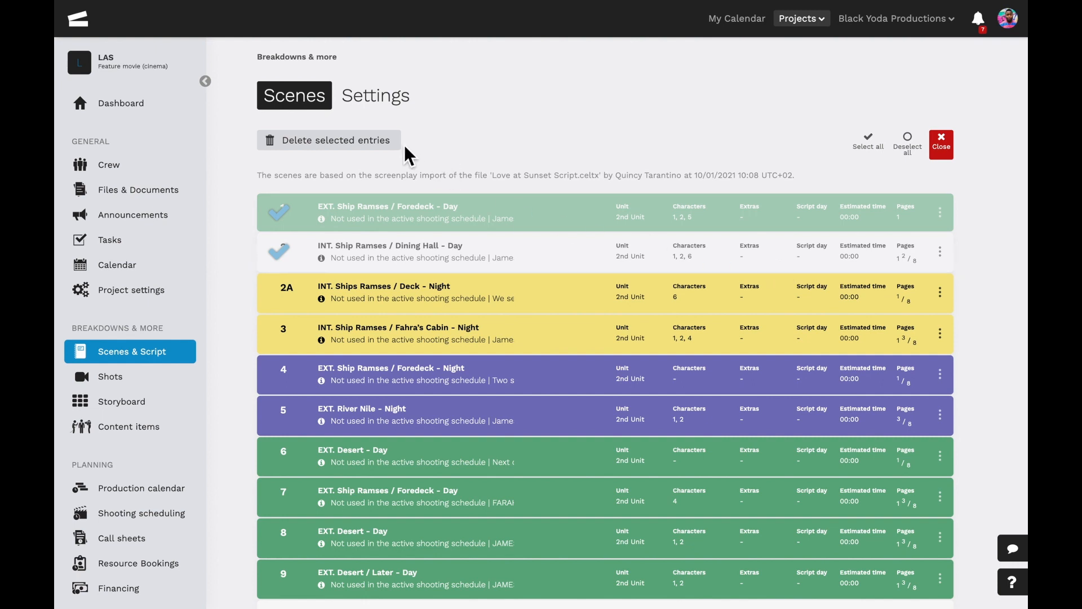
{"action": "left_click", "coordinate": [879, 161]}
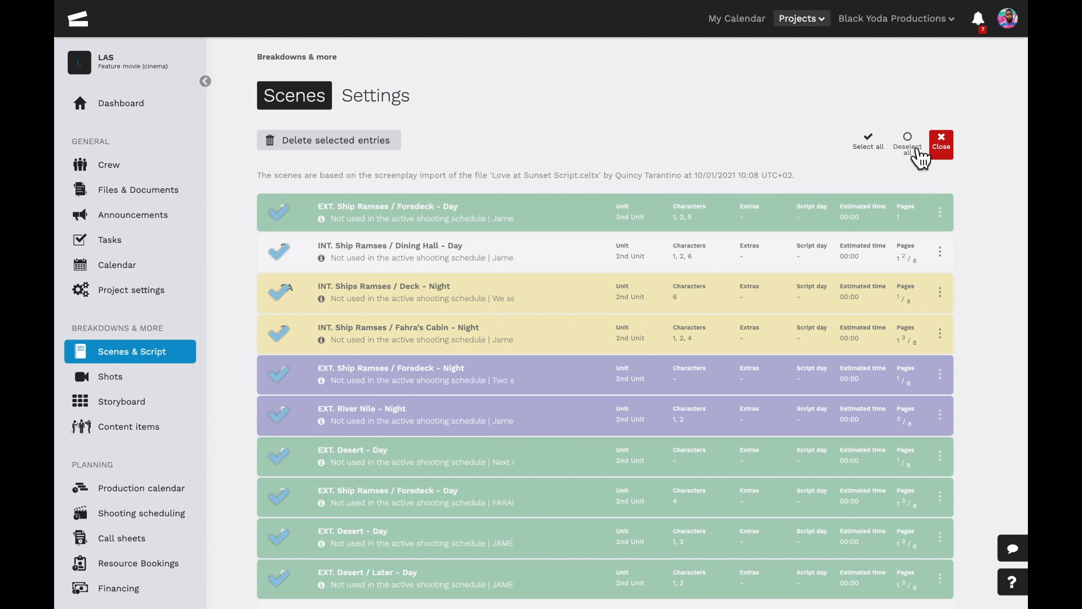
{"action": "left_click", "coordinate": [960, 154]}
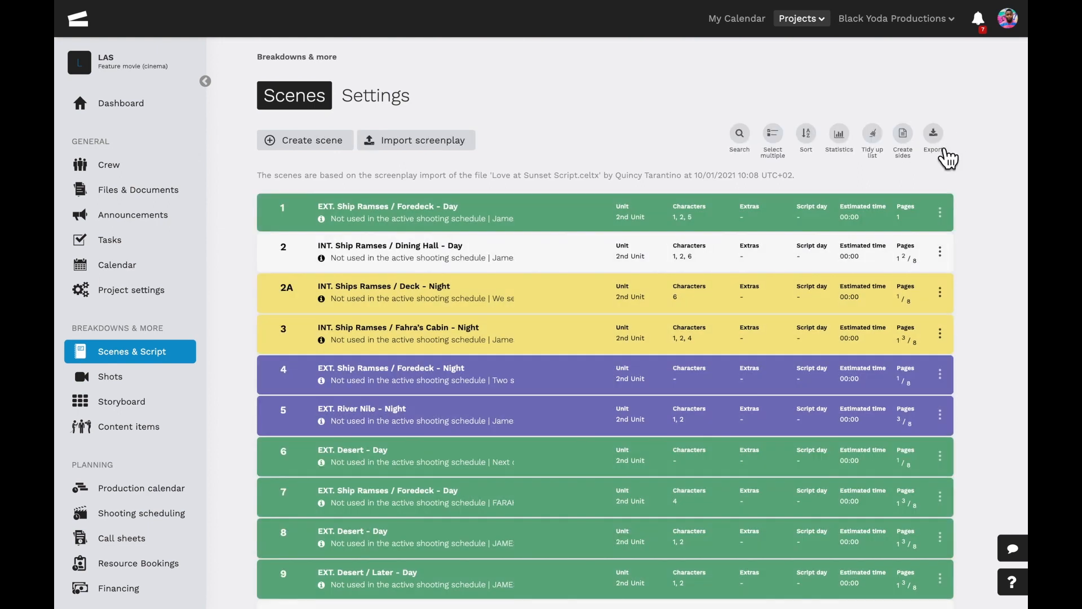
{"action": "left_click", "coordinate": [818, 161]}
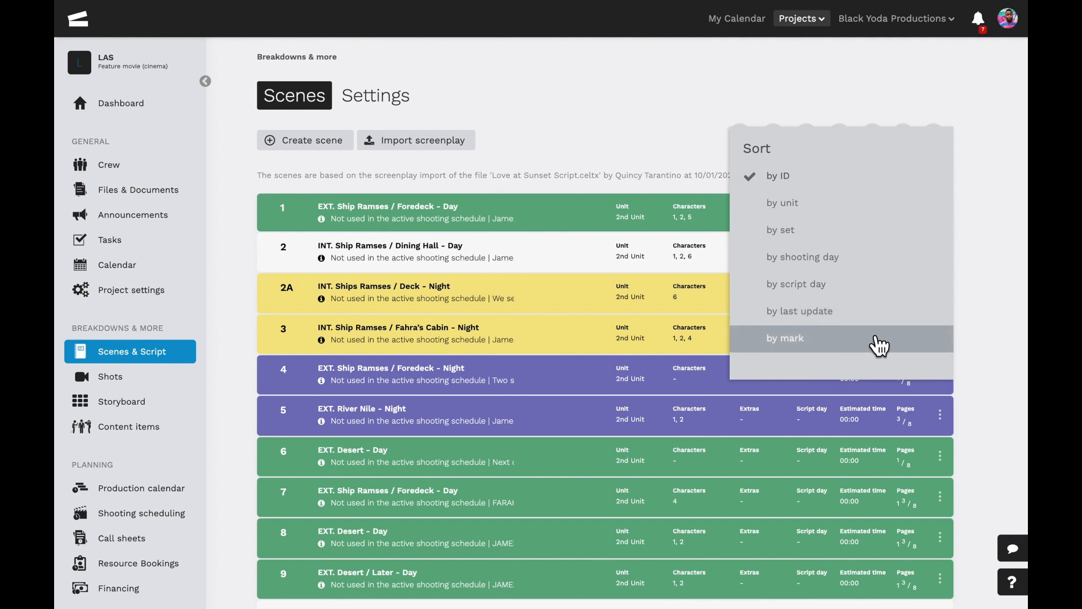
{"action": "left_click", "coordinate": [974, 315]}
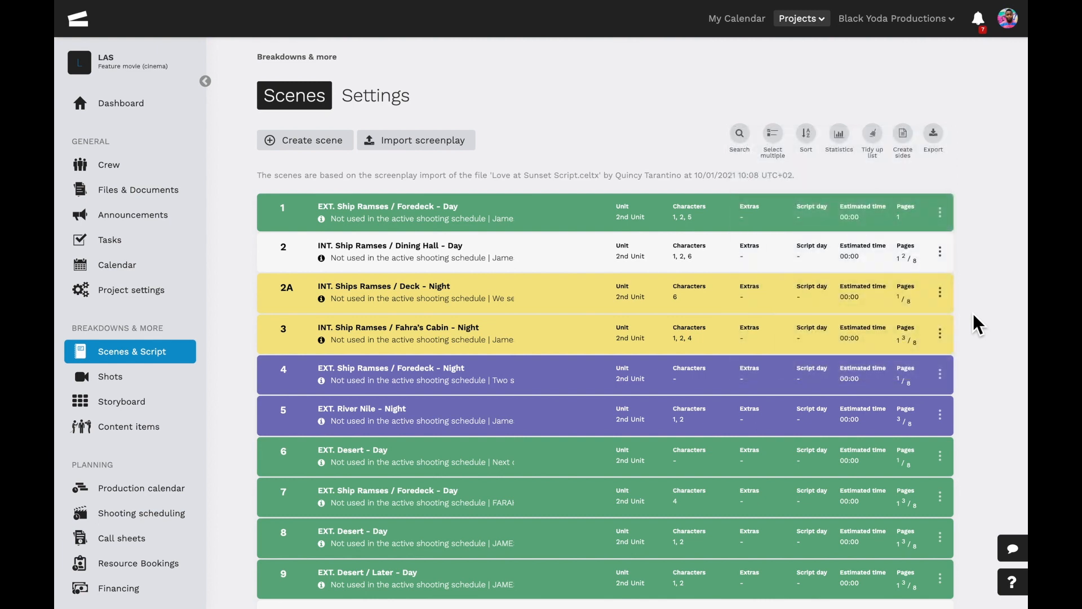
{"action": "left_click", "coordinate": [851, 152]}
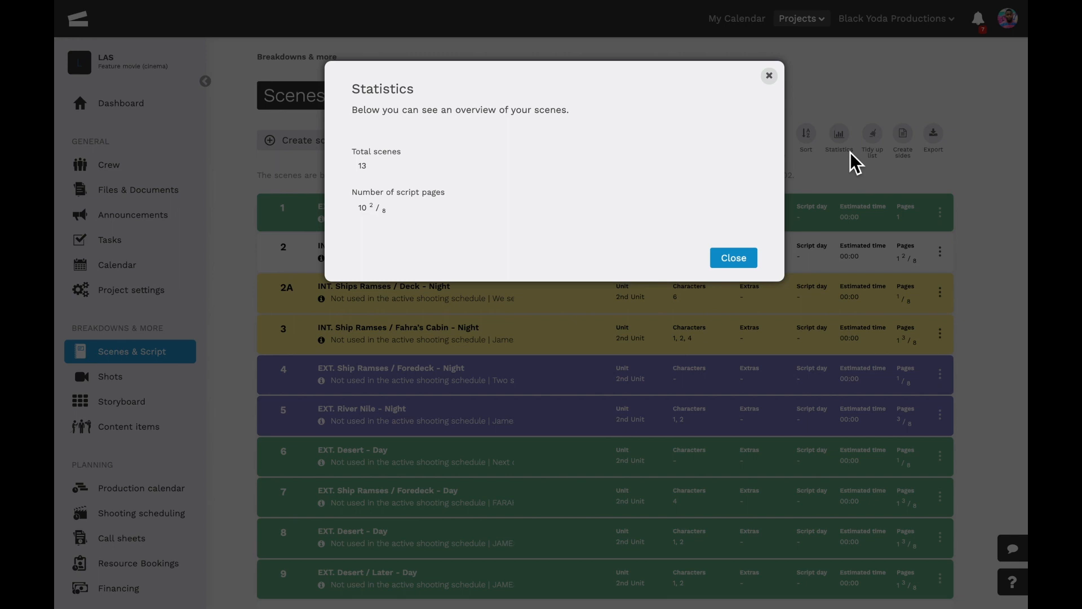
{"action": "left_click", "coordinate": [755, 256]}
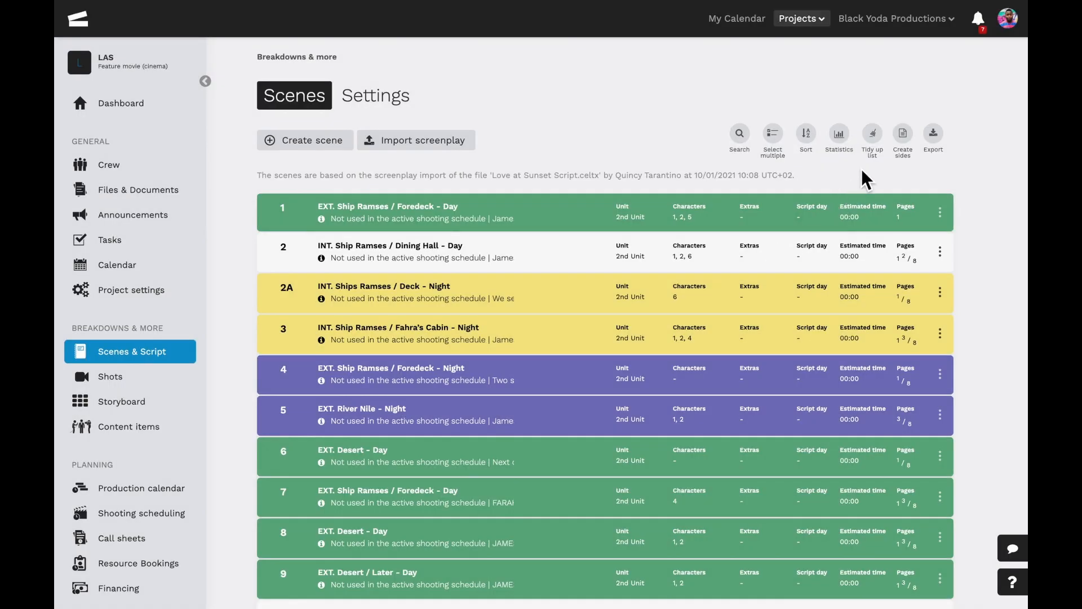
{"action": "left_click", "coordinate": [872, 151]}
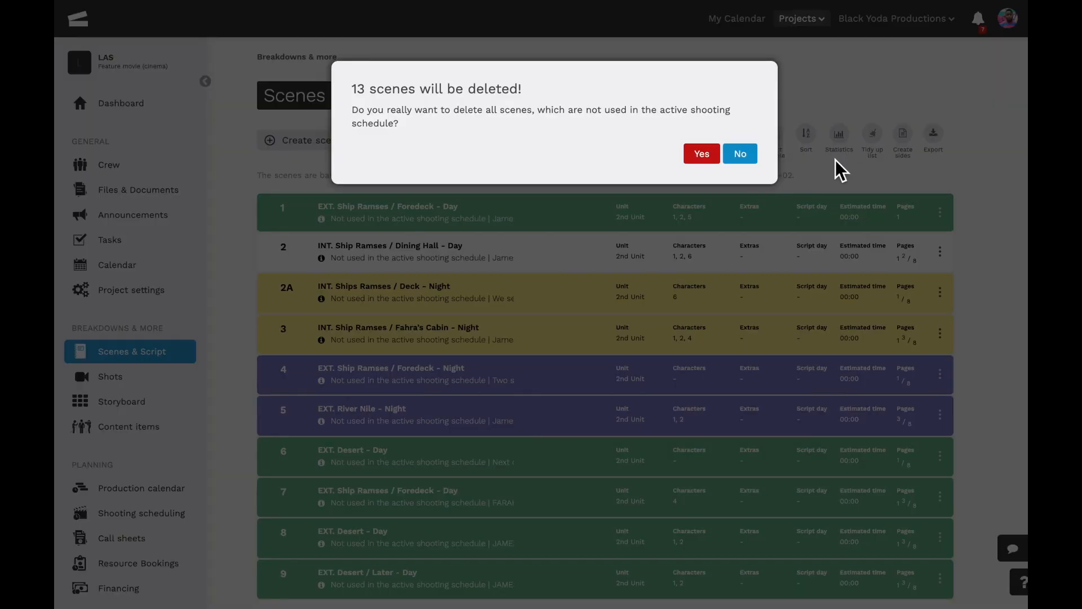
{"action": "left_click", "coordinate": [749, 158]}
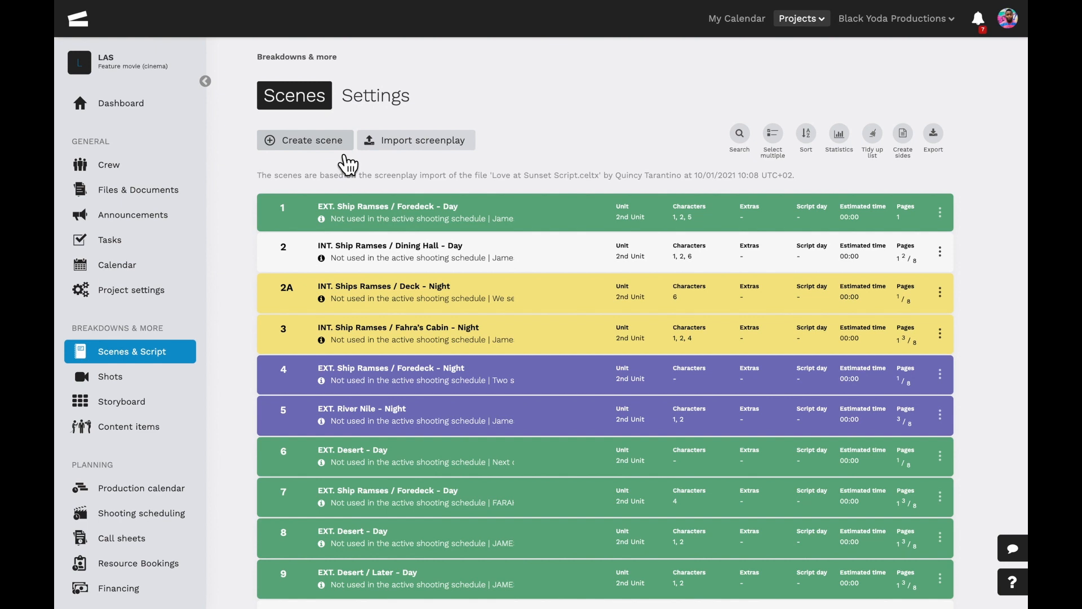
Import loveatsunset_version_05.fdx from Files & Documents and accept the proposed scene merges
{"action": "left_click", "coordinate": [416, 155]}
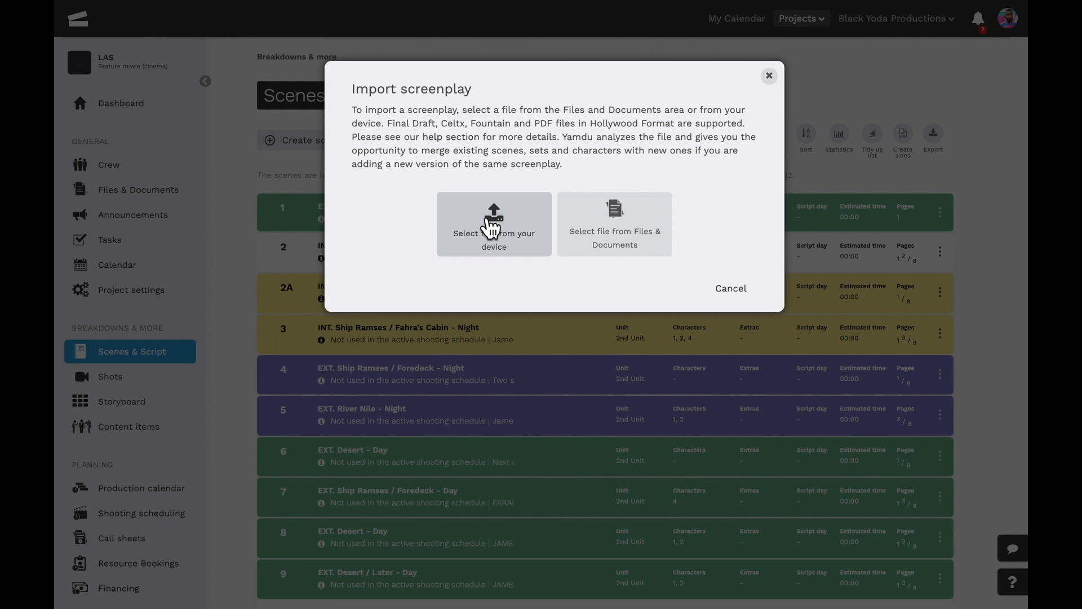
{"action": "left_click", "coordinate": [625, 238]}
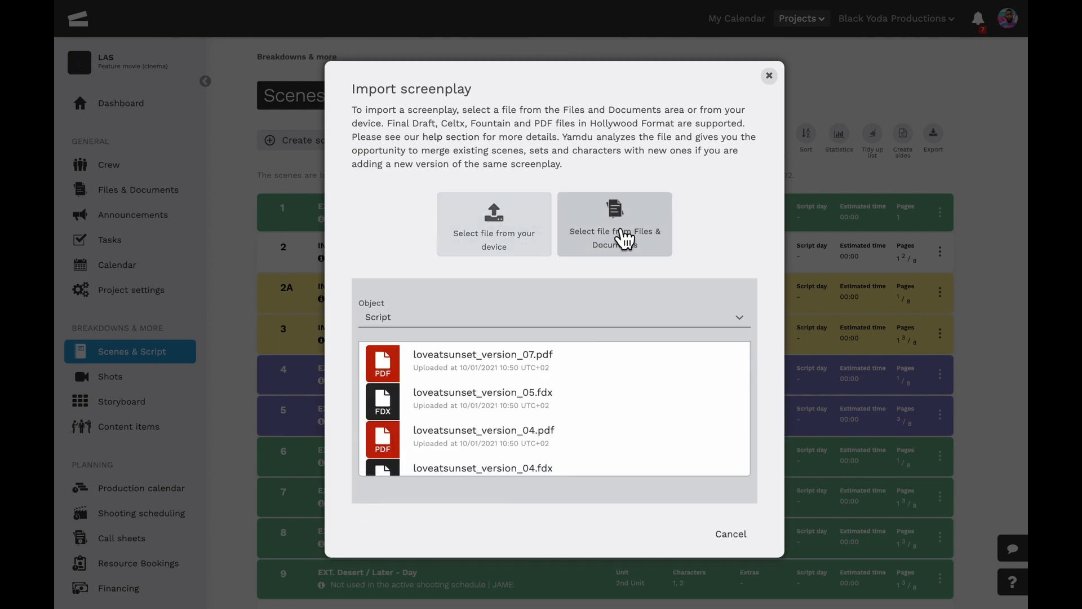
{"action": "left_click", "coordinate": [560, 406]}
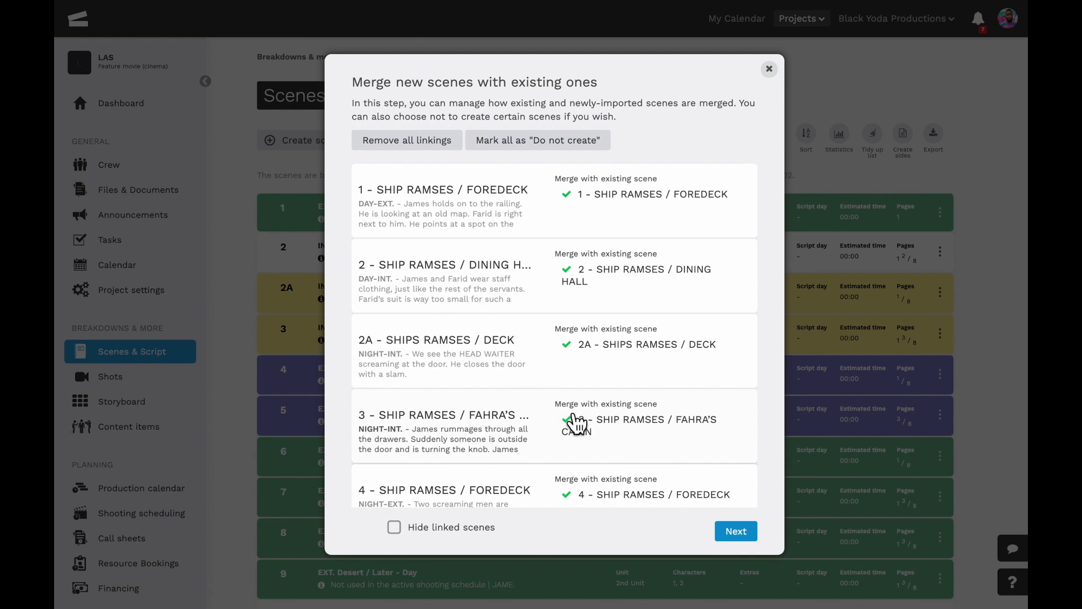
{"action": "left_click", "coordinate": [734, 532]}
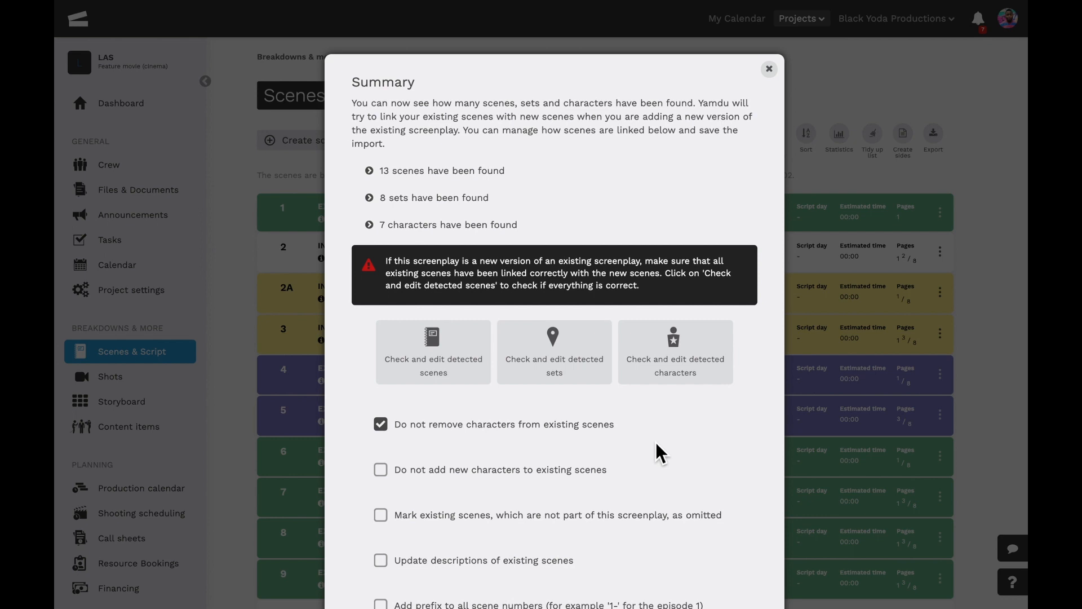
{"action": "scroll", "coordinate": [656, 443], "scroll_direction": "down", "scroll_amount": 2}
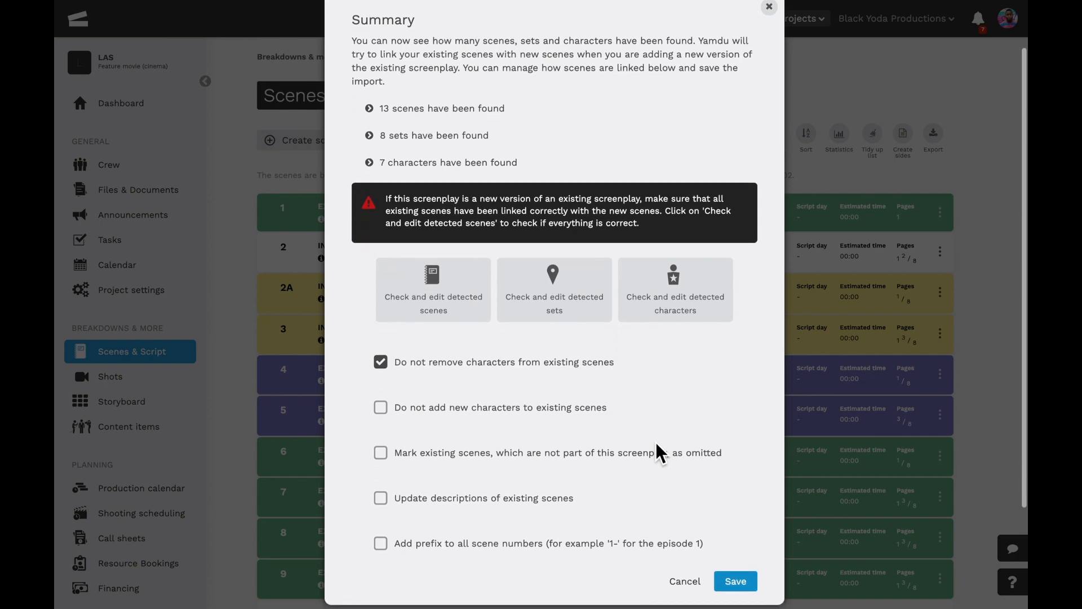
Save the import with 'Update descriptions of existing scenes' ticked, then go to Settings
{"action": "left_click", "coordinate": [394, 513]}
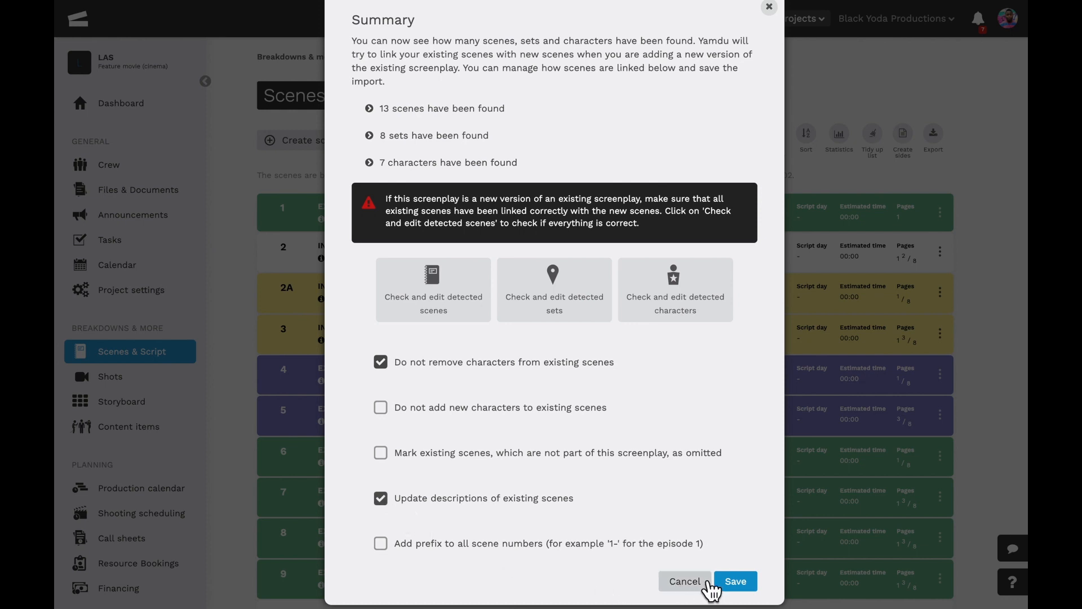
{"action": "left_click", "coordinate": [734, 581]}
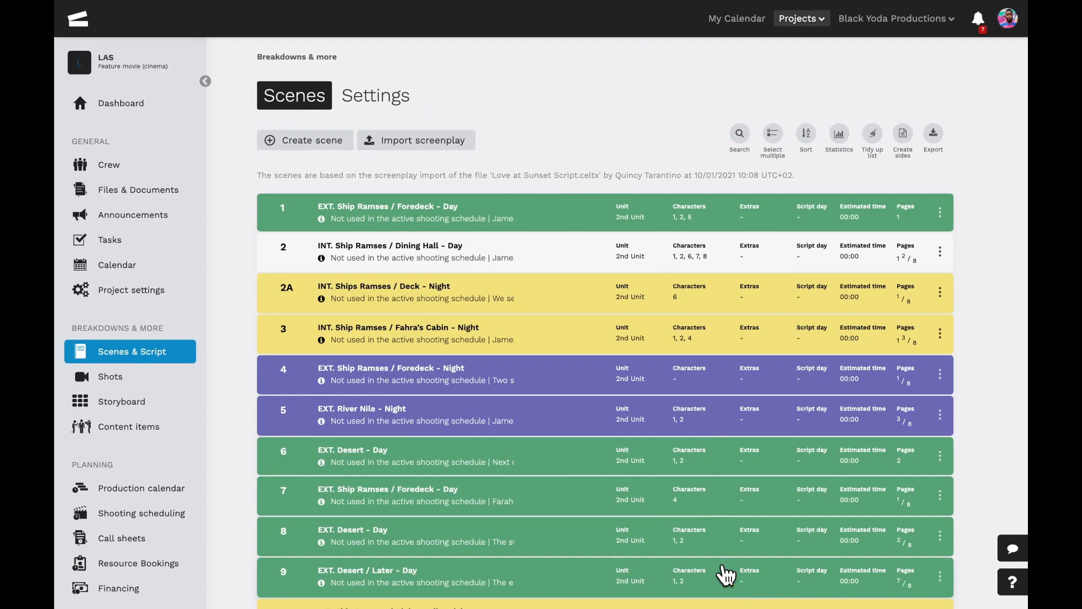
{"action": "left_click", "coordinate": [387, 107]}
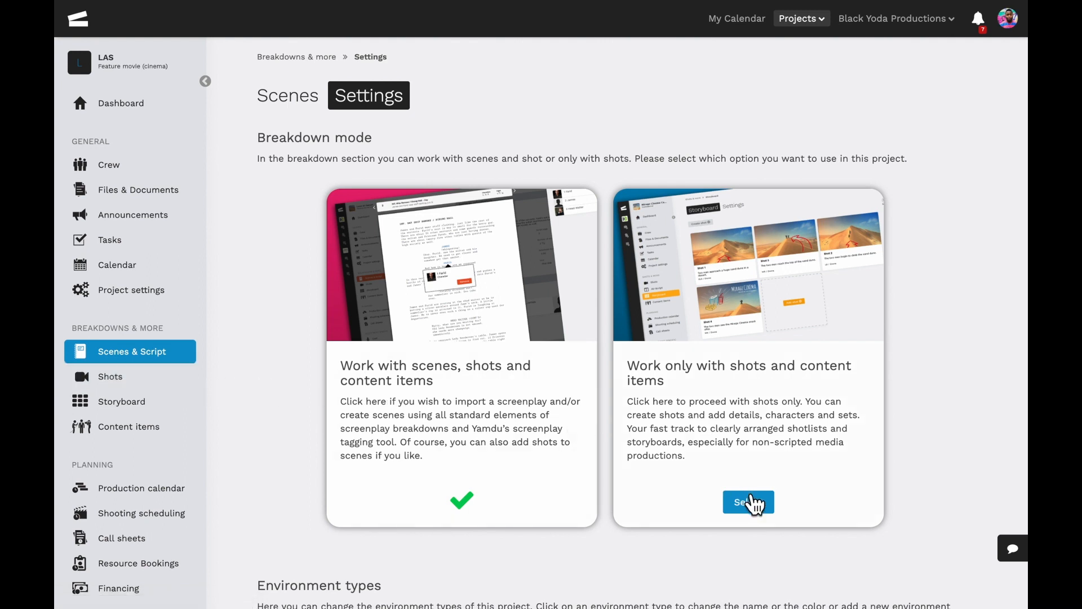
{"action": "left_click", "coordinate": [756, 506]}
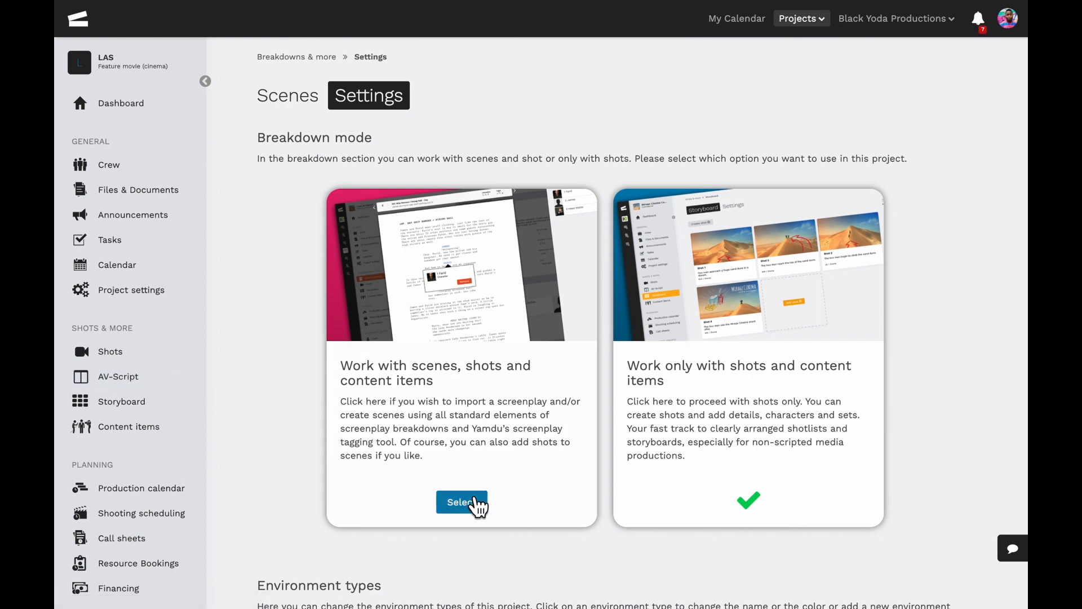
{"action": "left_click", "coordinate": [461, 503]}
{"action": "scroll", "coordinate": [478, 502], "scroll_direction": "down", "scroll_amount": 2}
{"action": "scroll", "coordinate": [478, 502], "scroll_direction": "down", "scroll_amount": 1}
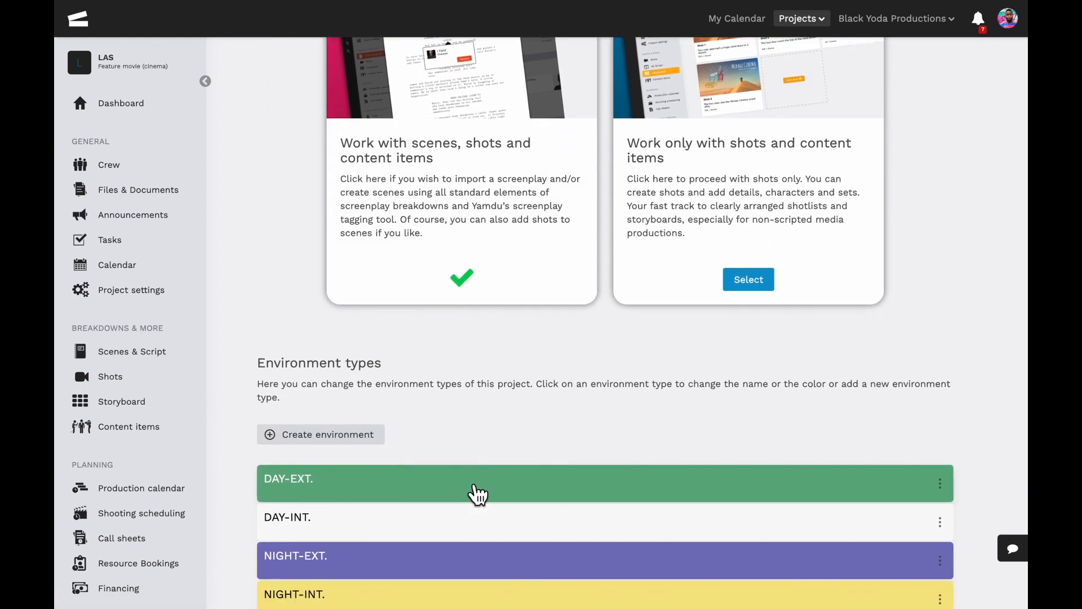
{"action": "left_click", "coordinate": [476, 494]}
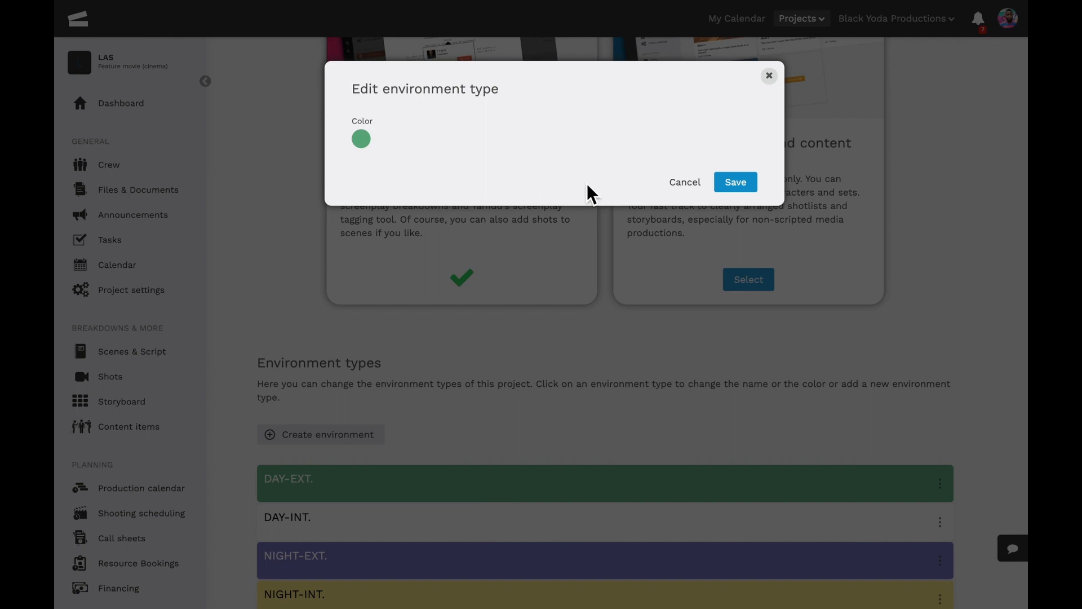
{"action": "left_click", "coordinate": [685, 182]}
{"action": "left_click", "coordinate": [939, 484]}
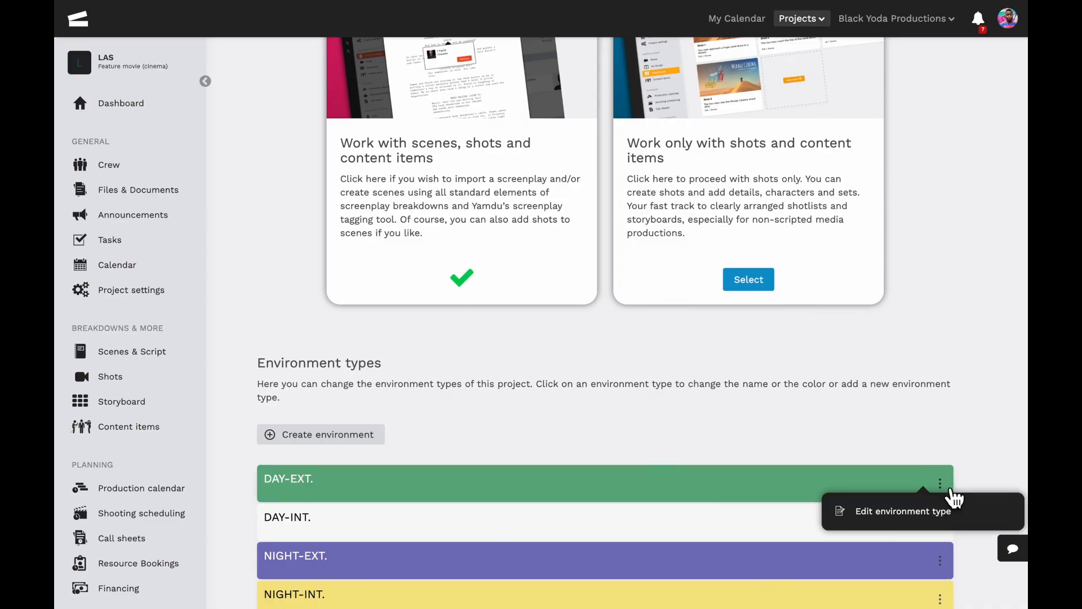
{"action": "scroll", "coordinate": [812, 439], "scroll_direction": "up", "scroll_amount": 3}
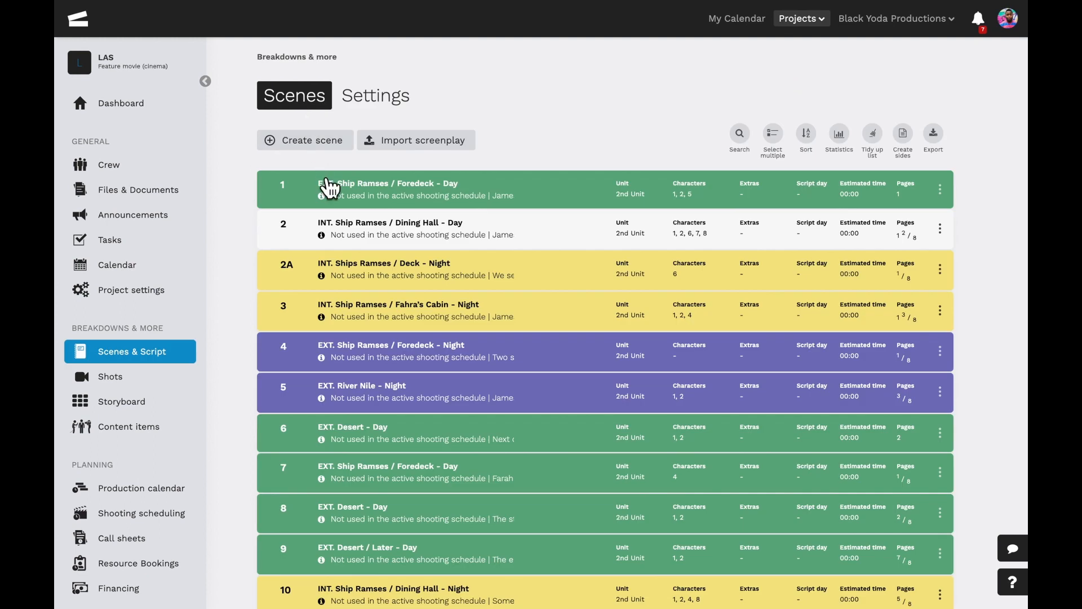
Review scene 1's environment, set, unit and character choices in the scene list
{"action": "left_click", "coordinate": [327, 188]}
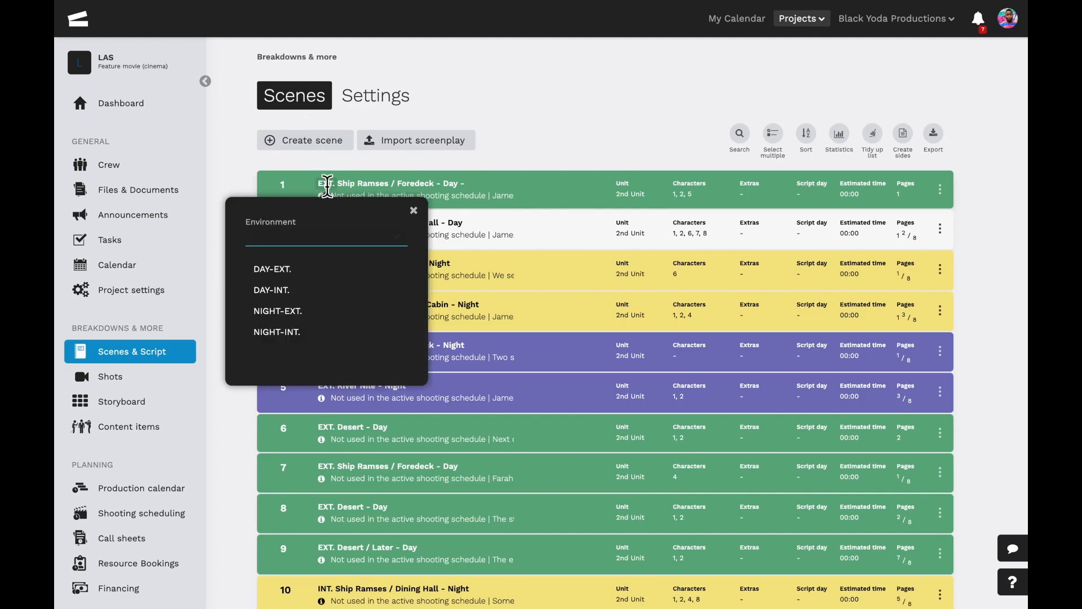
{"action": "left_click", "coordinate": [372, 186]}
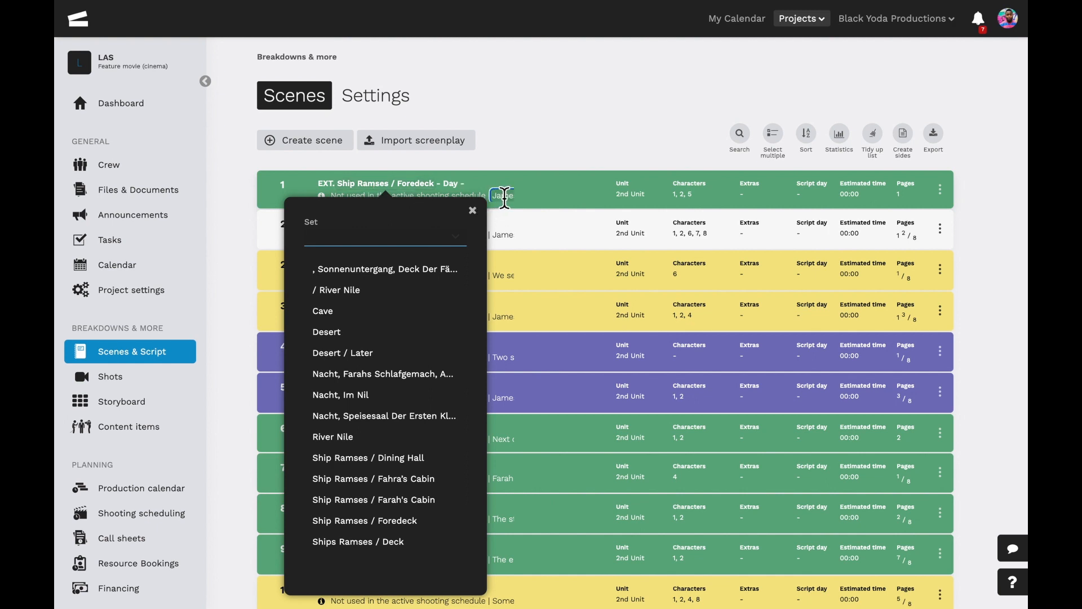
{"action": "left_click", "coordinate": [629, 195]}
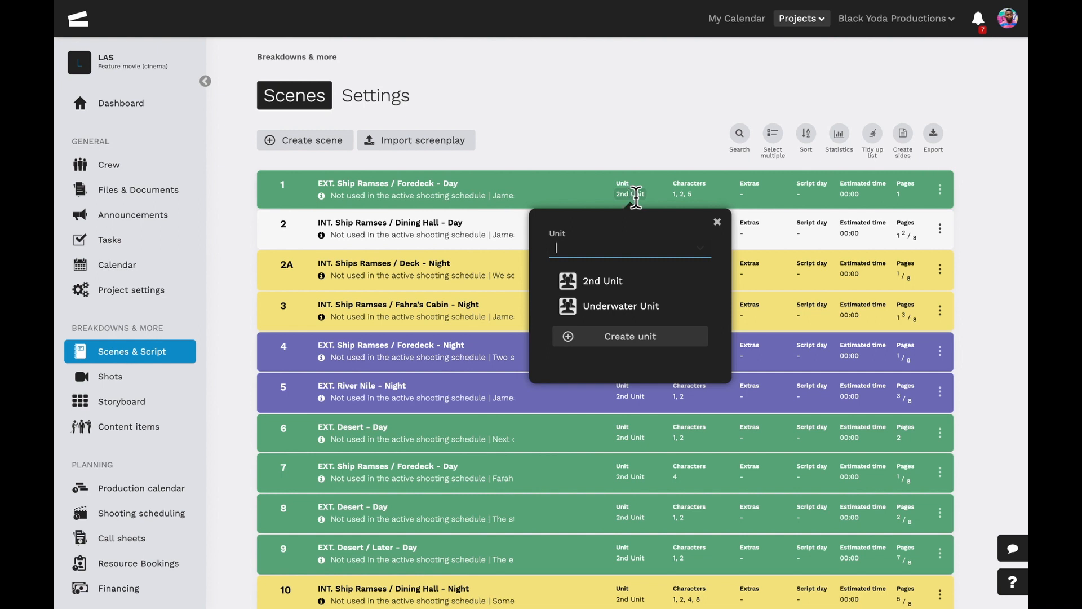
{"action": "left_click", "coordinate": [683, 194]}
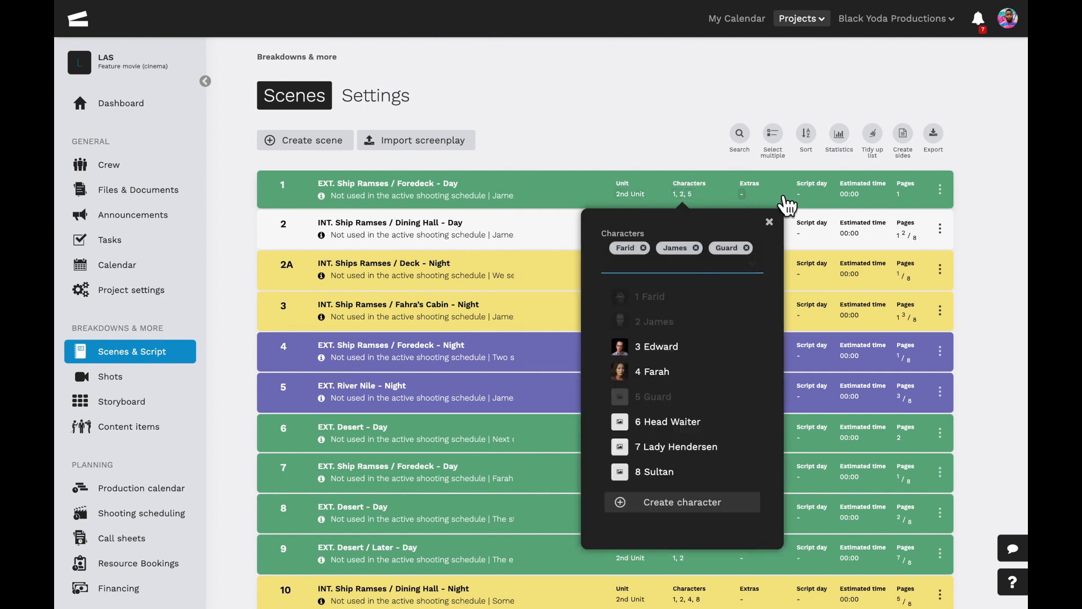
Check scene 1's available actions and open its detail page
{"action": "left_click", "coordinate": [941, 190]}
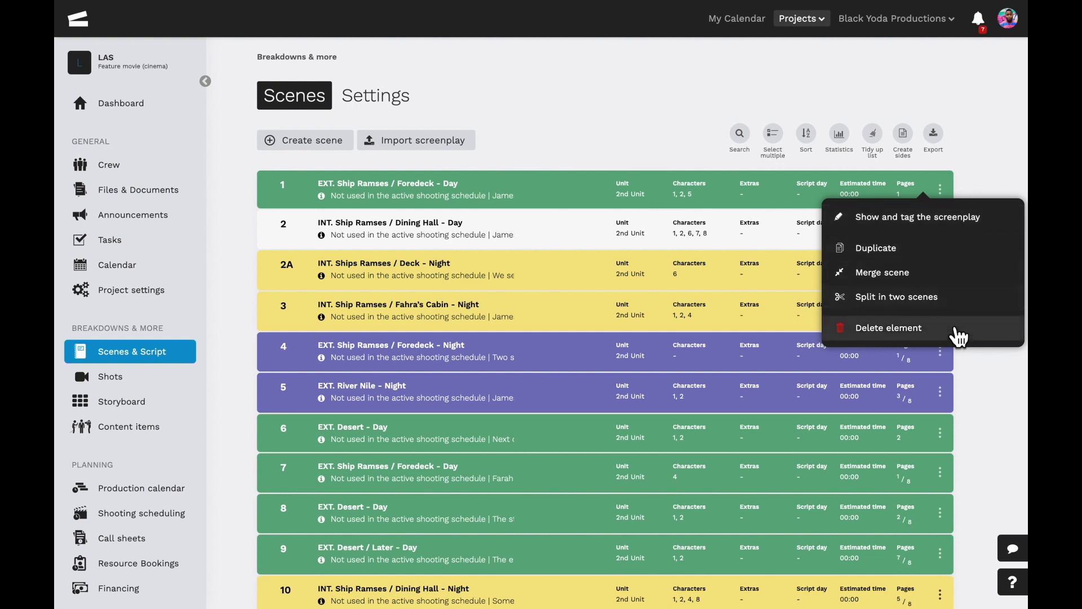
{"action": "left_click", "coordinate": [596, 204]}
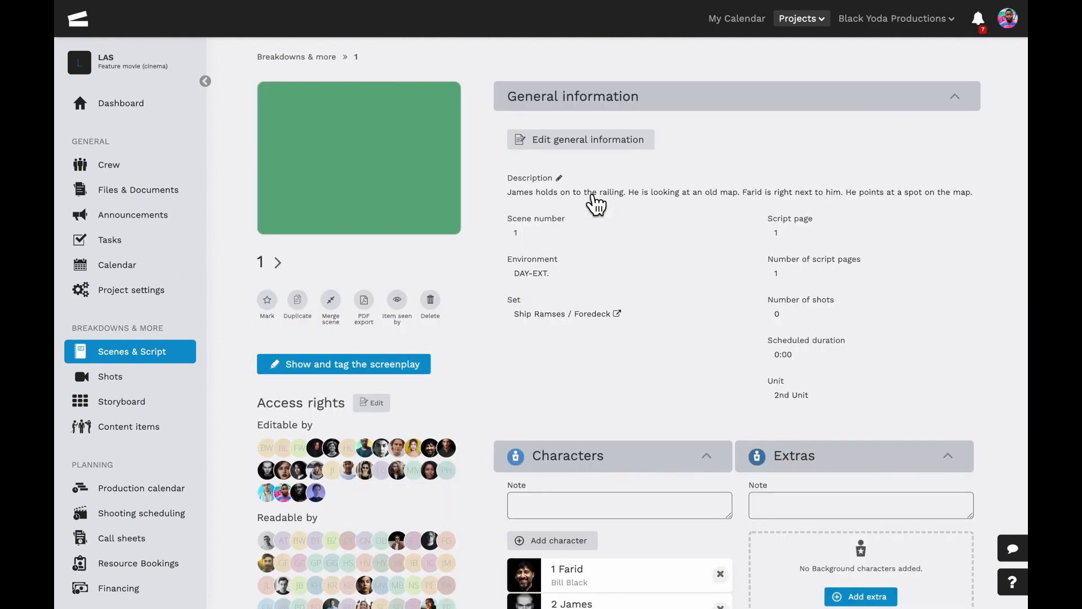
{"action": "left_click", "coordinate": [595, 152]}
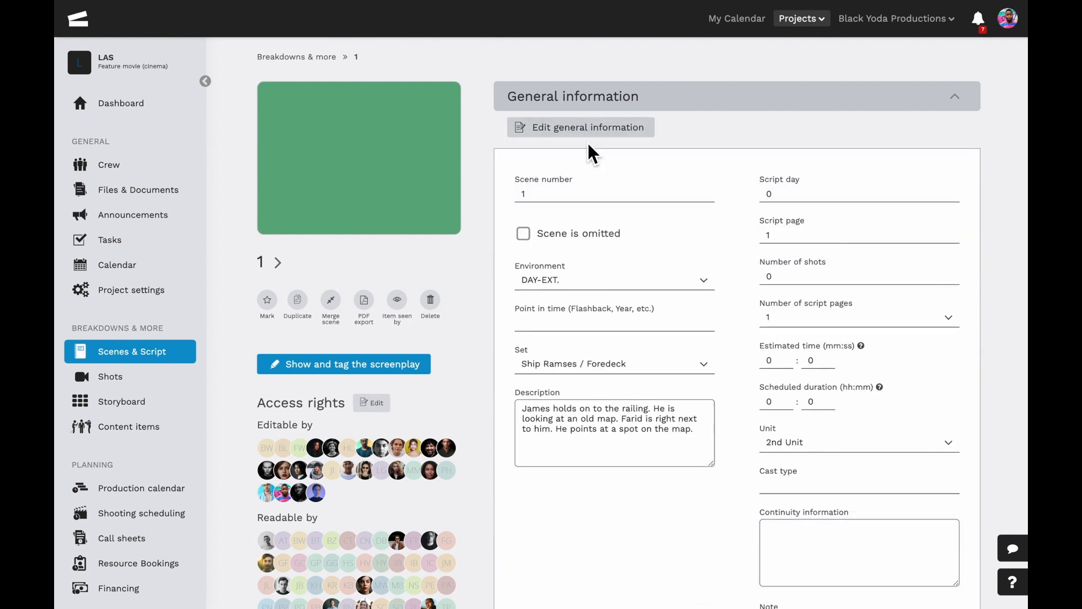
{"action": "scroll", "coordinate": [588, 151], "scroll_direction": "down", "scroll_amount": 3}
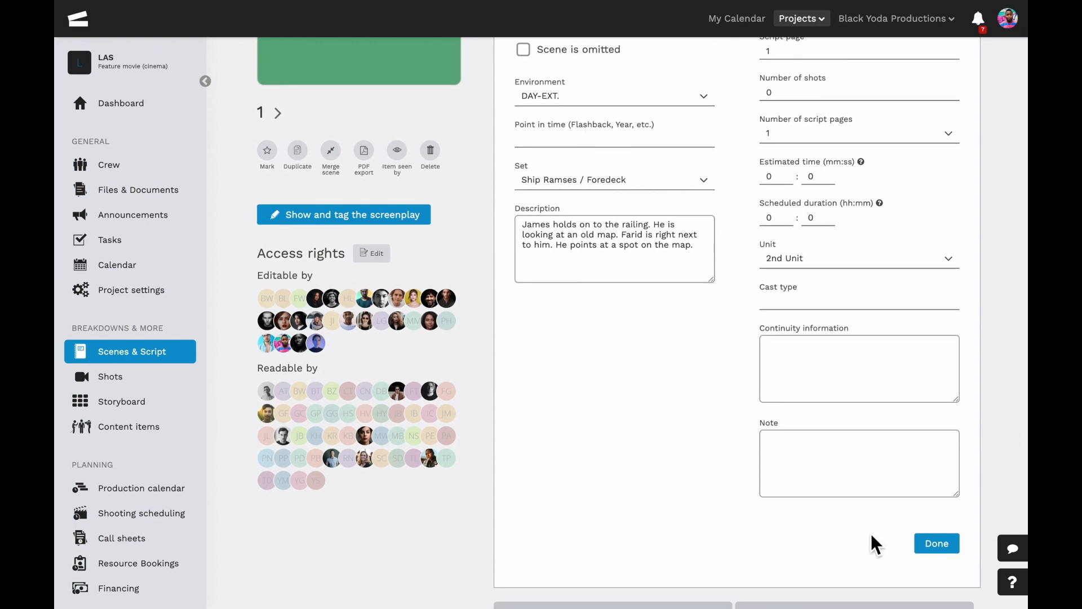
{"action": "left_click", "coordinate": [936, 546]}
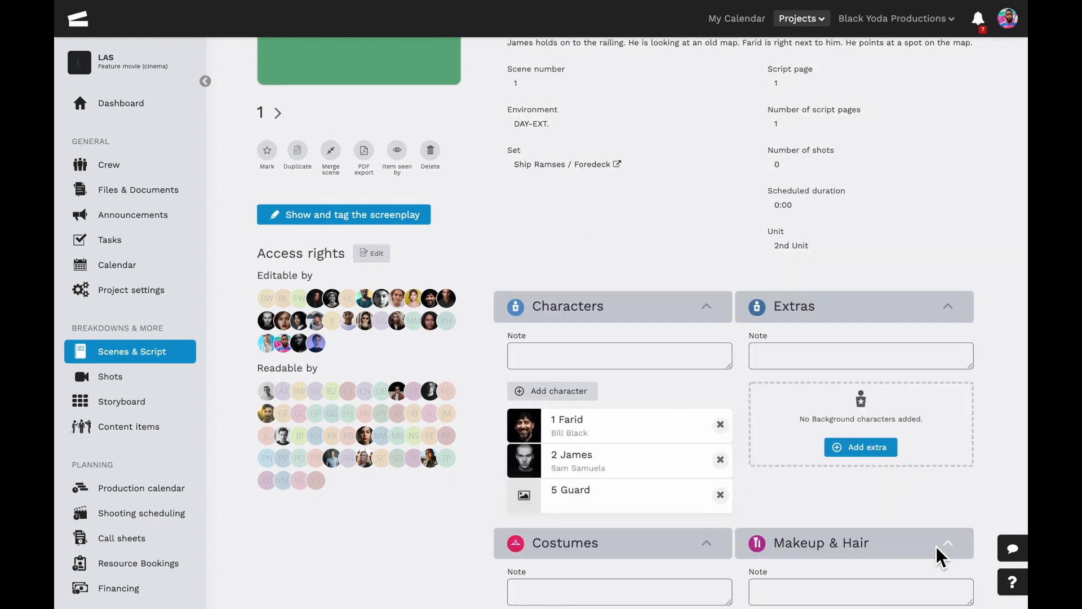
{"action": "scroll", "coordinate": [936, 546], "scroll_direction": "down", "scroll_amount": 1}
{"action": "scroll", "coordinate": [936, 546], "scroll_direction": "down", "scroll_amount": 1}
{"action": "scroll", "coordinate": [936, 546], "scroll_direction": "down", "scroll_amount": 1}
{"action": "scroll", "coordinate": [936, 547], "scroll_direction": "down", "scroll_amount": 1}
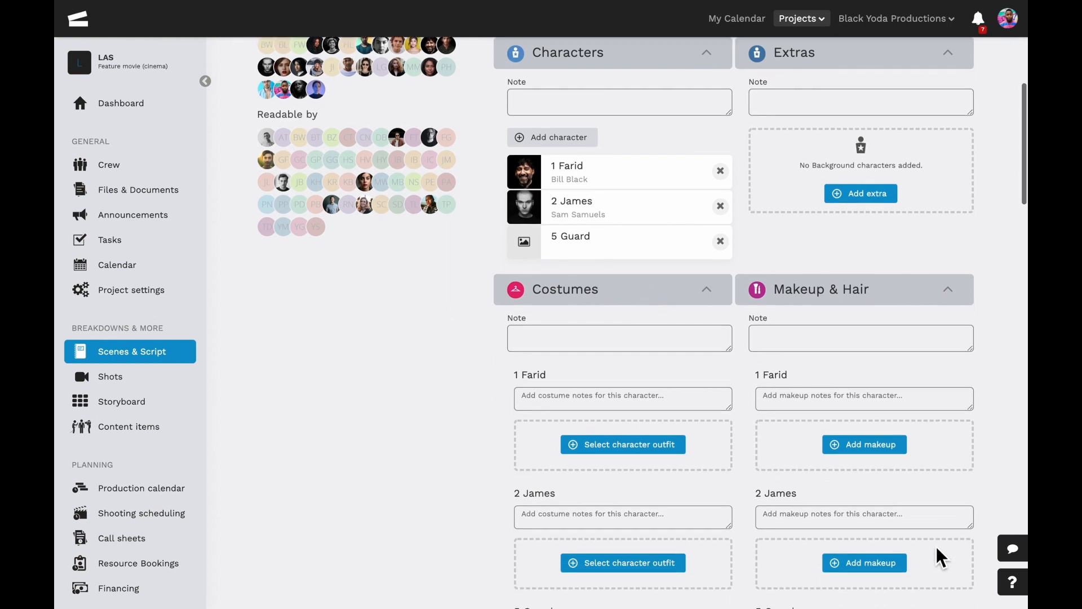
{"action": "scroll", "coordinate": [936, 546], "scroll_direction": "down", "scroll_amount": 1}
{"action": "scroll", "coordinate": [936, 546], "scroll_direction": "down", "scroll_amount": 1}
{"action": "scroll", "coordinate": [936, 546], "scroll_direction": "down", "scroll_amount": 1}
{"action": "scroll", "coordinate": [935, 546], "scroll_direction": "down", "scroll_amount": 1}
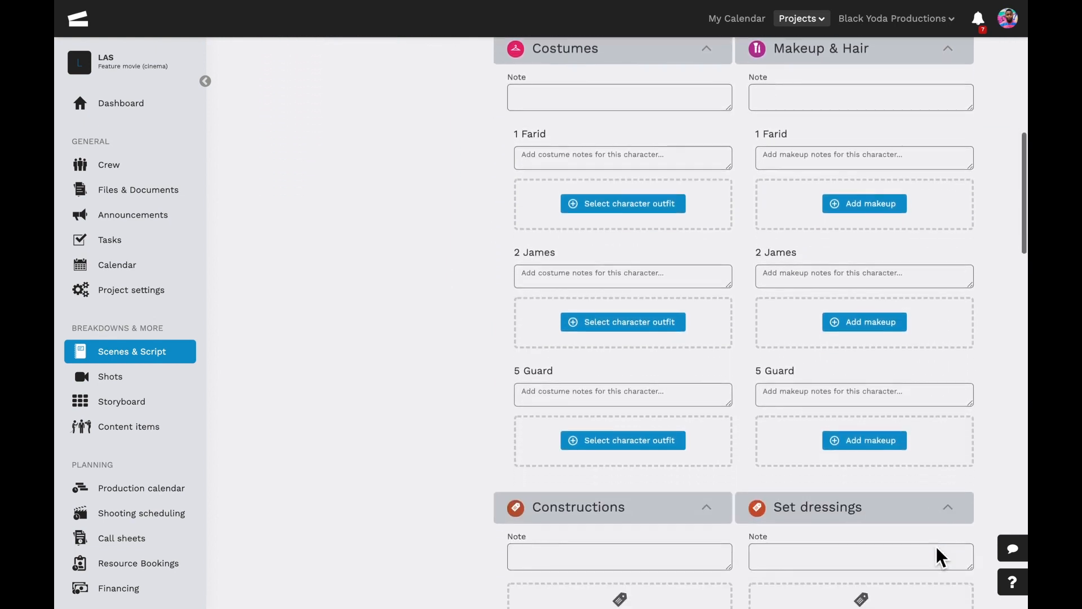
{"action": "scroll", "coordinate": [936, 546], "scroll_direction": "down", "scroll_amount": 1}
{"action": "scroll", "coordinate": [936, 547], "scroll_direction": "down", "scroll_amount": 1}
{"action": "scroll", "coordinate": [936, 546], "scroll_direction": "up", "scroll_amount": 3}
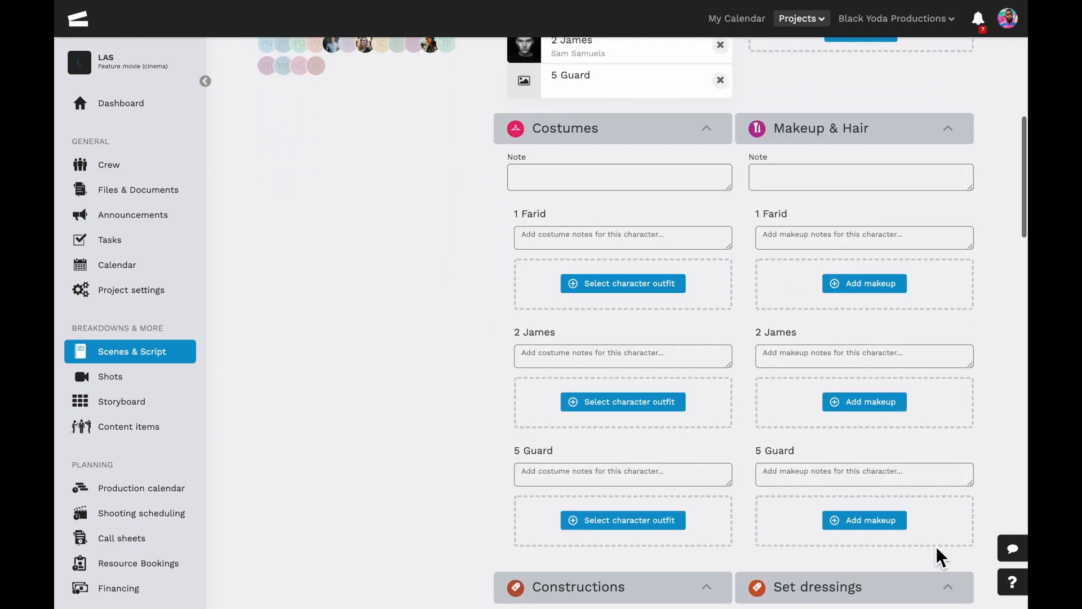
{"action": "scroll", "coordinate": [936, 546], "scroll_direction": "up", "scroll_amount": 3}
{"action": "scroll", "coordinate": [936, 547], "scroll_direction": "up", "scroll_amount": 3}
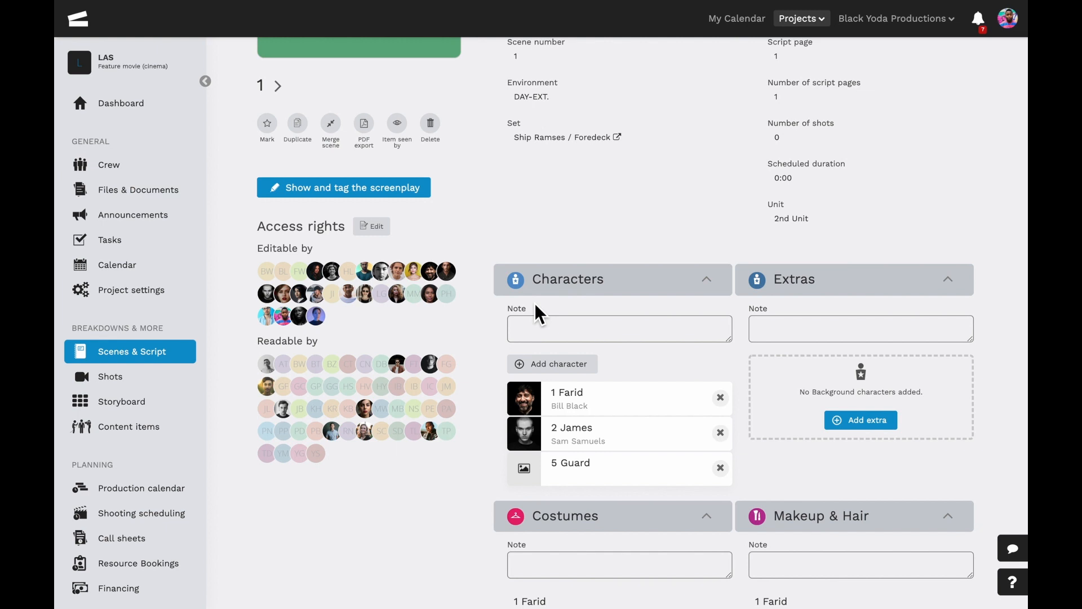
{"action": "scroll", "coordinate": [527, 297], "scroll_direction": "up", "scroll_amount": 1}
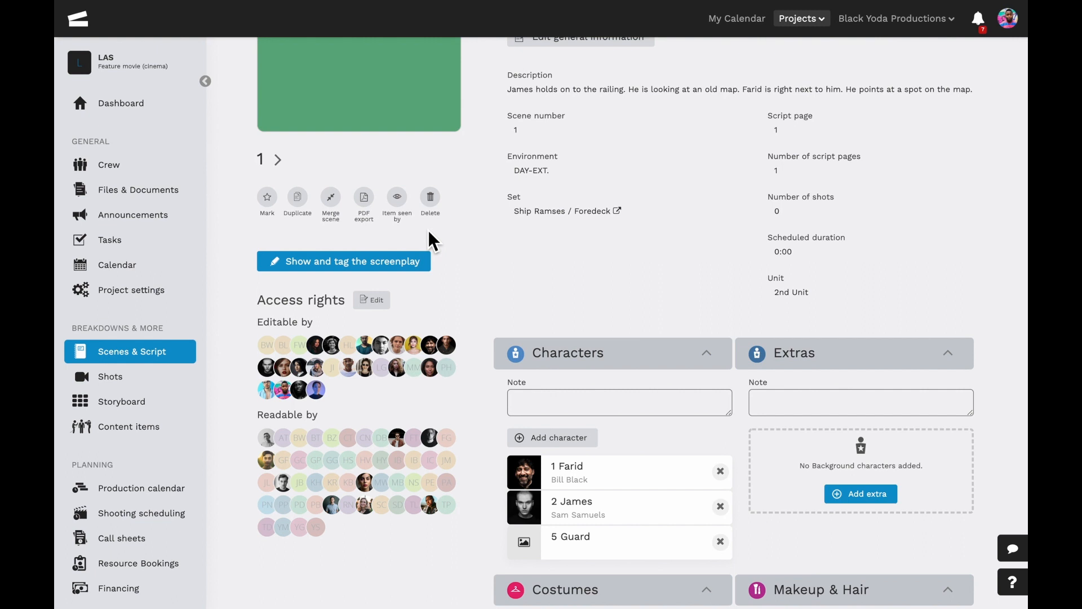
Tag 'old map' in scene 1's screenplay as a prop, marking all its mentions
{"action": "left_click", "coordinate": [422, 268]}
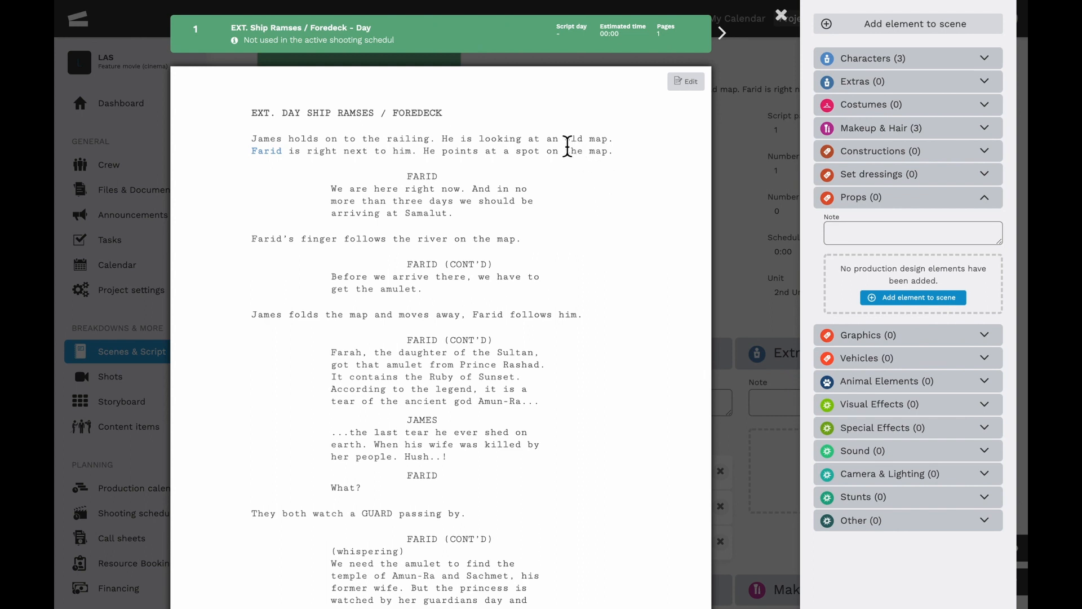
{"action": "left_click_drag", "start_coordinate": [565, 140], "coordinate": [609, 141]}
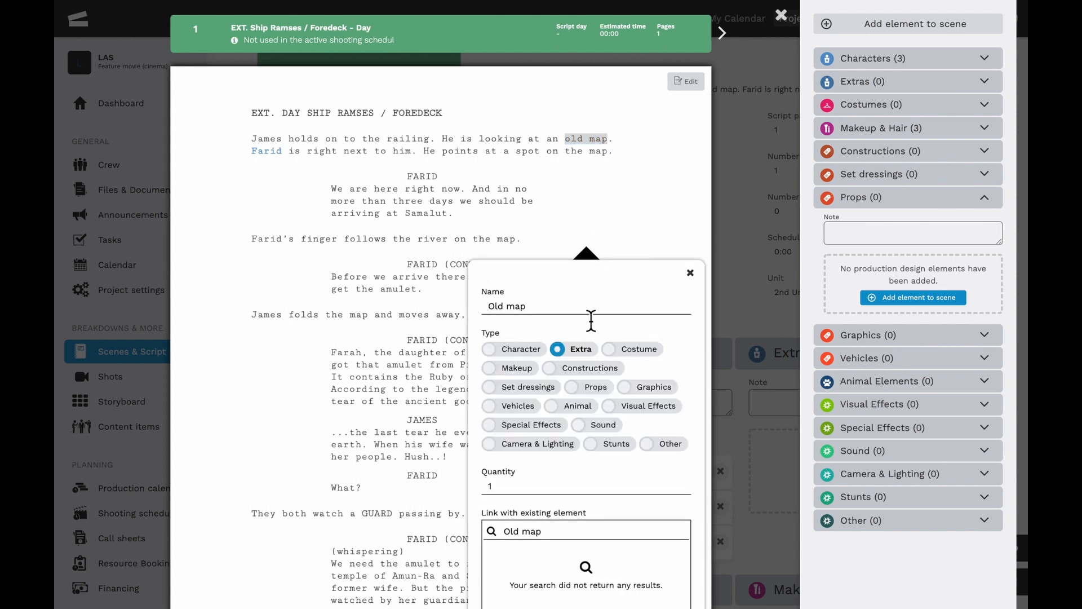
{"action": "left_click", "coordinate": [582, 391]}
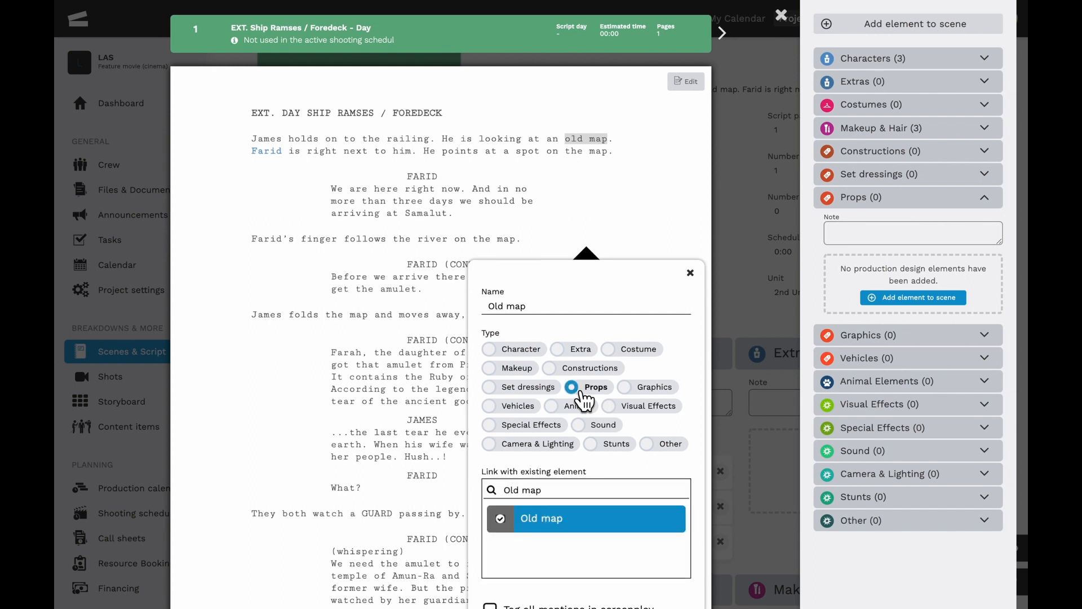
{"action": "scroll", "coordinate": [584, 398], "scroll_direction": "down", "scroll_amount": 1}
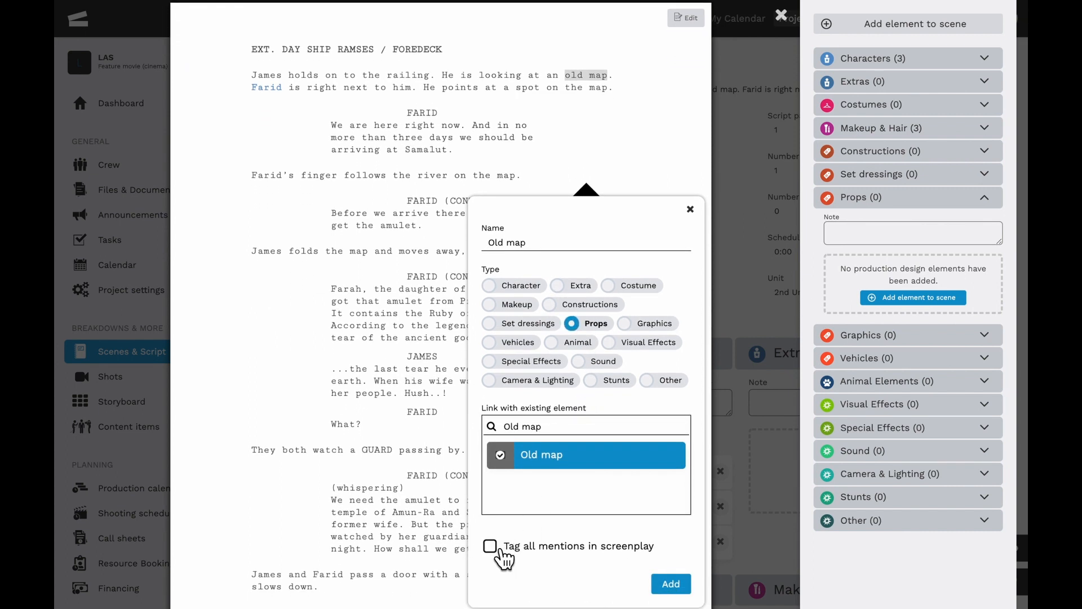
{"action": "left_click", "coordinate": [501, 548]}
{"action": "left_click", "coordinate": [670, 583]}
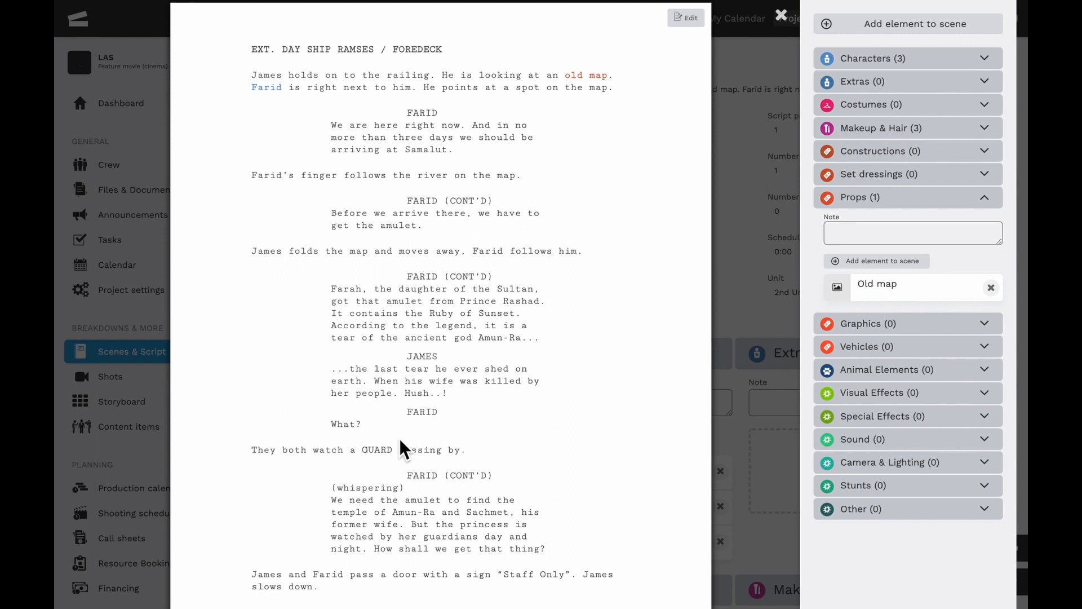
Tag GUARD in the script as an extra with all mentions marked, showing 200 GUARD under Extras
{"action": "left_click_drag", "start_coordinate": [366, 449], "coordinate": [398, 457]}
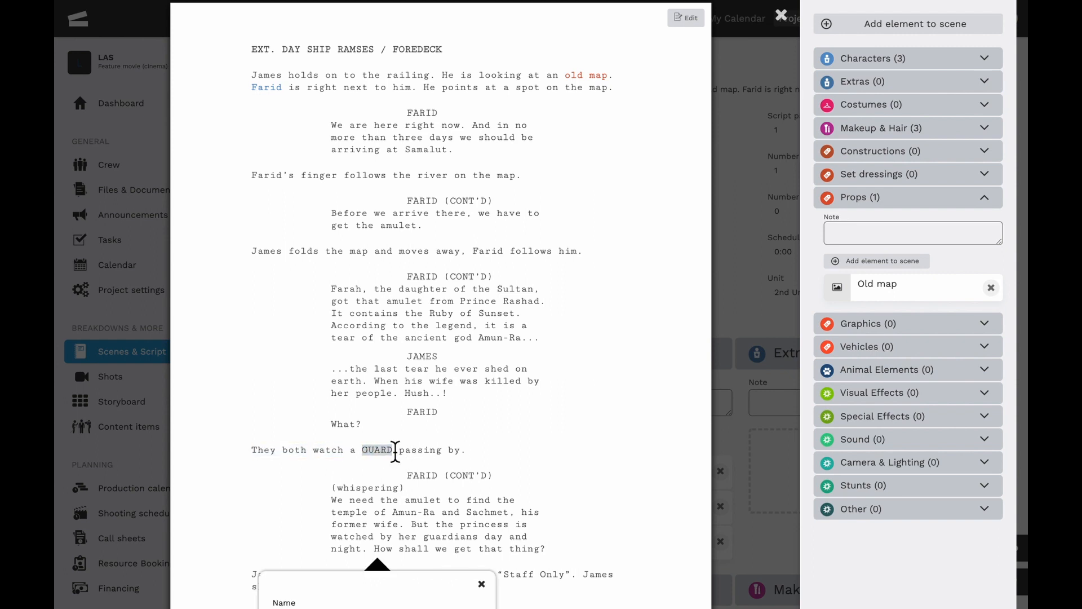
{"action": "scroll", "coordinate": [393, 451], "scroll_direction": "down", "scroll_amount": 2}
{"action": "scroll", "coordinate": [395, 451], "scroll_direction": "down", "scroll_amount": 3}
{"action": "left_click", "coordinate": [355, 417]}
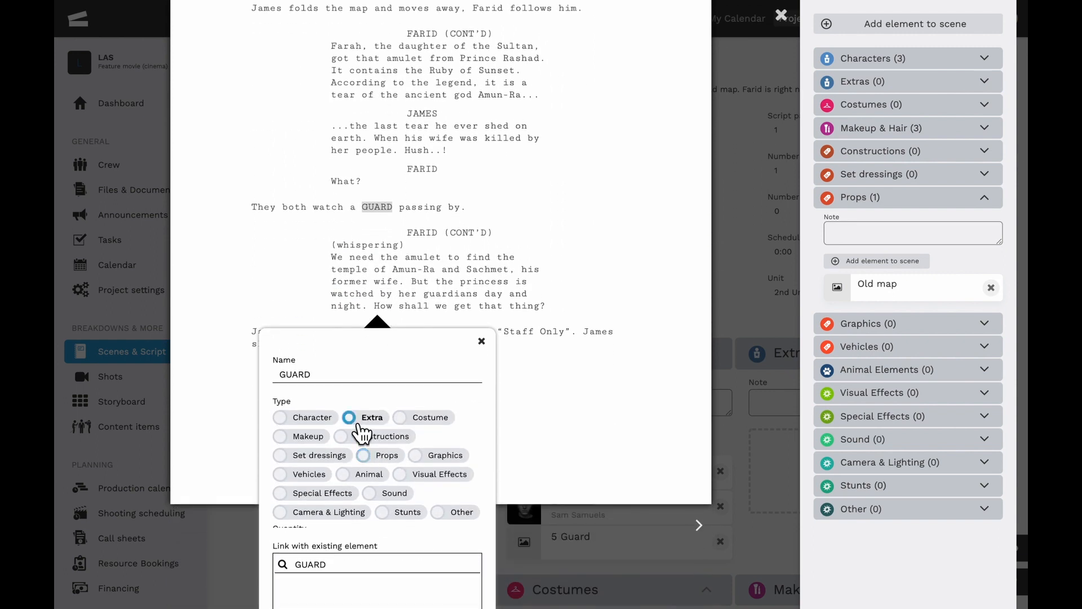
{"action": "scroll", "coordinate": [358, 430], "scroll_direction": "down", "scroll_amount": 3}
{"action": "scroll", "coordinate": [361, 433], "scroll_direction": "down", "scroll_amount": 2}
{"action": "left_click", "coordinate": [284, 517]}
{"action": "left_click", "coordinate": [461, 553]}
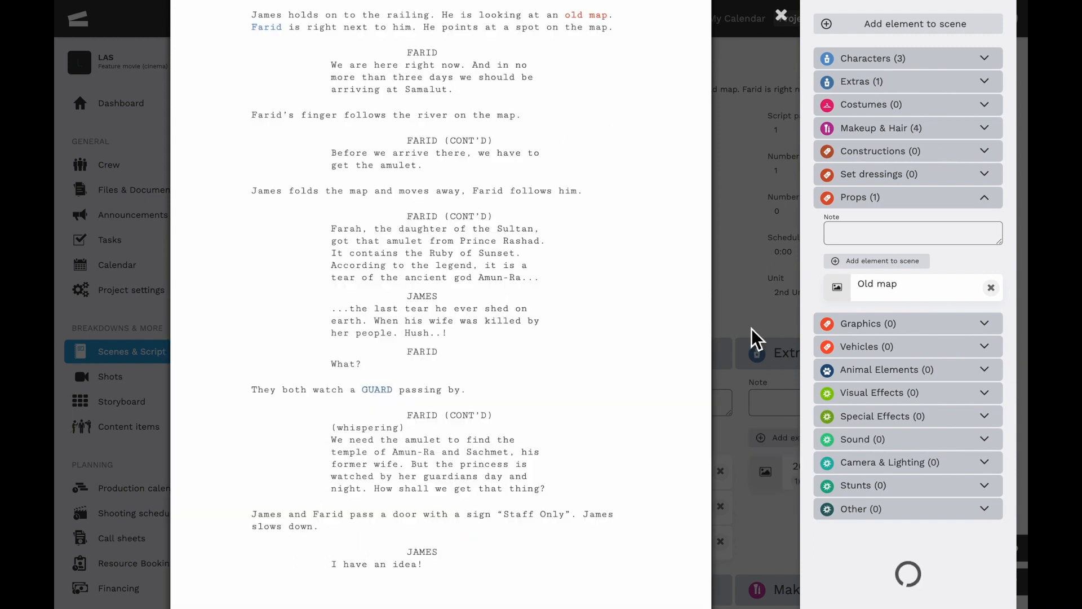
{"action": "left_click", "coordinate": [886, 90]}
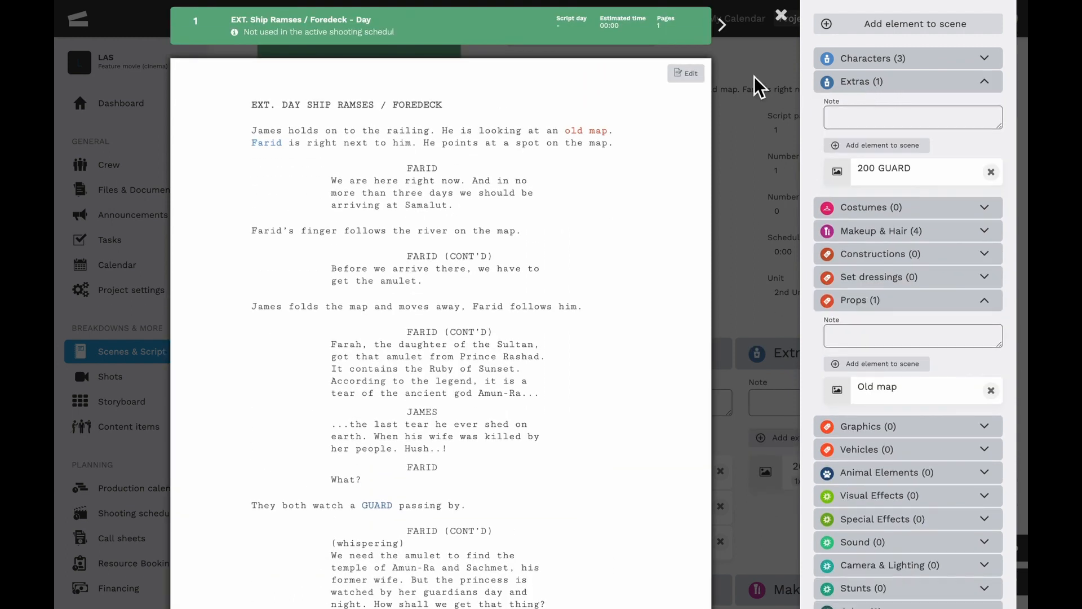
{"action": "left_click", "coordinate": [696, 78]}
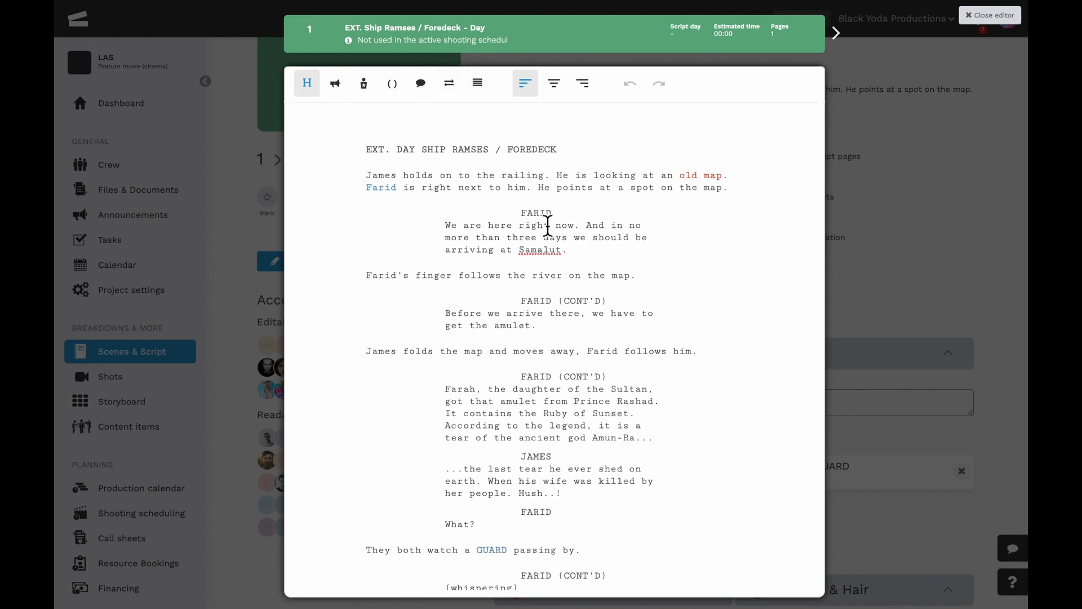
{"action": "left_click", "coordinate": [642, 285]}
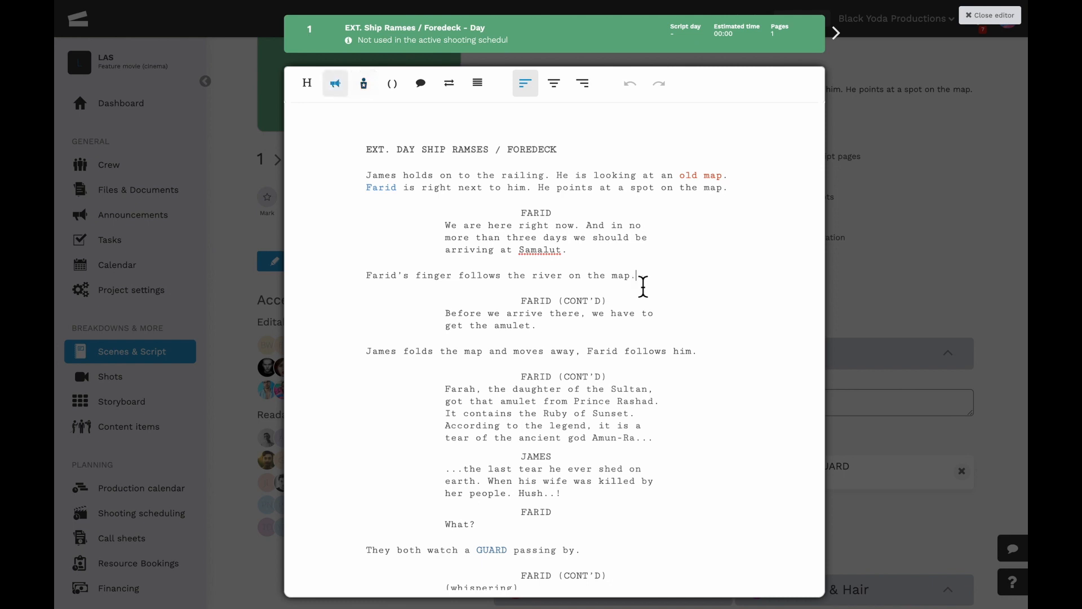
{"action": "key", "text": "BackSpace"}
{"action": "type", "text": ", while"}
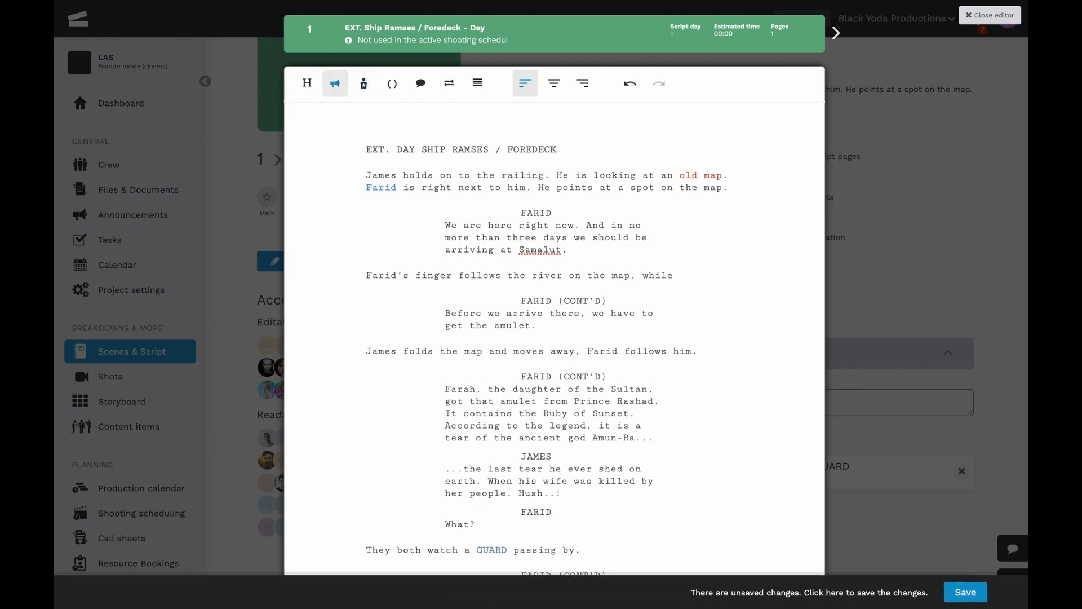
{"action": "type", "text": " cri"}
{"action": "type", "text": "ying"}
{"action": "type", "text": "."}
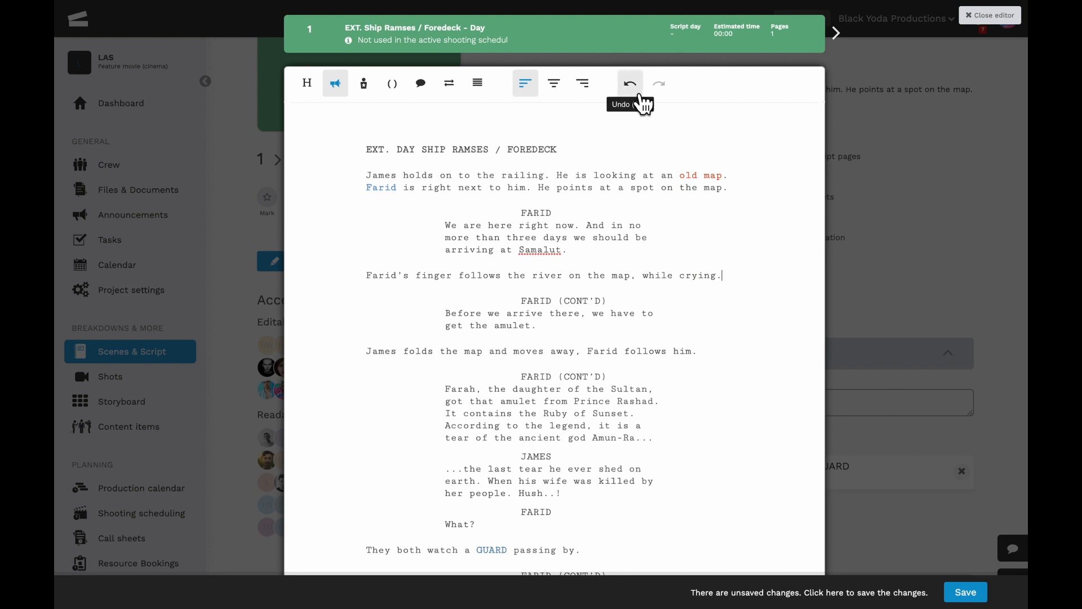
{"action": "left_click", "coordinate": [634, 88]}
{"action": "left_click", "coordinate": [636, 89]}
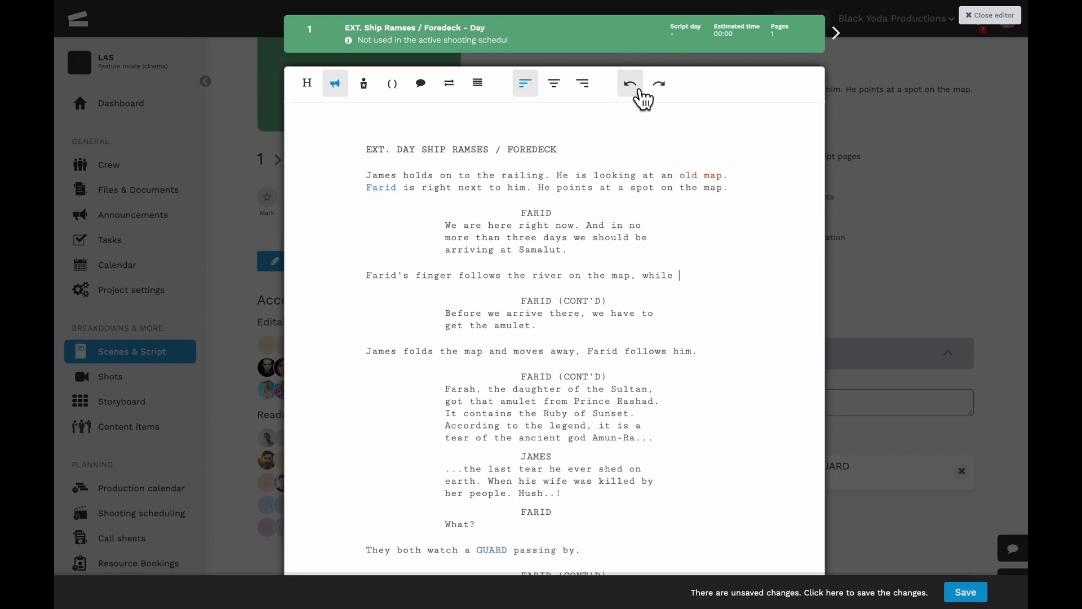
{"action": "left_click", "coordinate": [636, 89]}
{"action": "left_click", "coordinate": [636, 89]}
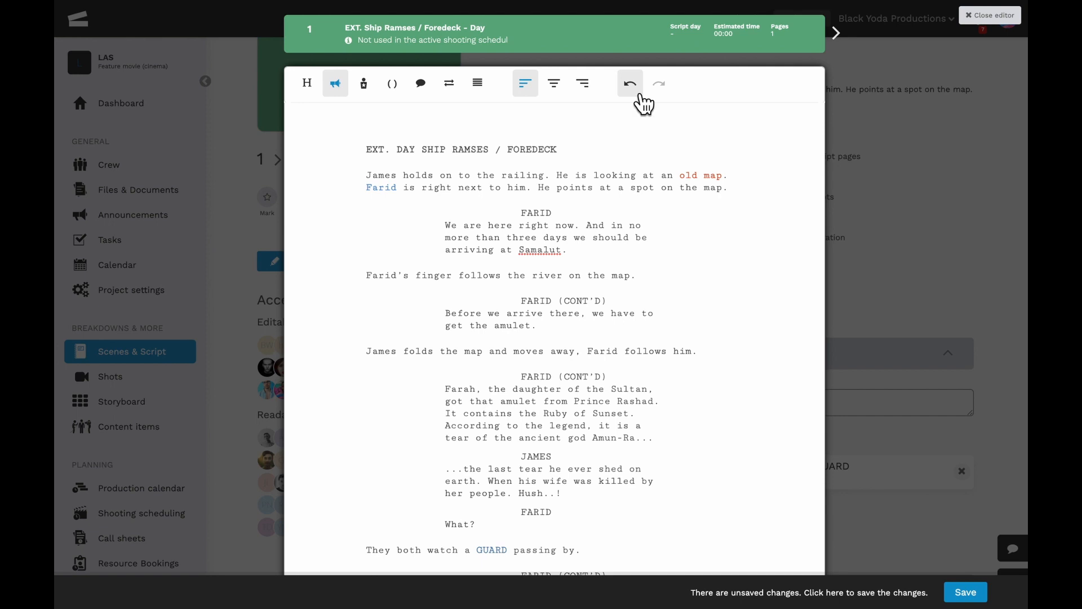
{"action": "left_click", "coordinate": [964, 592]}
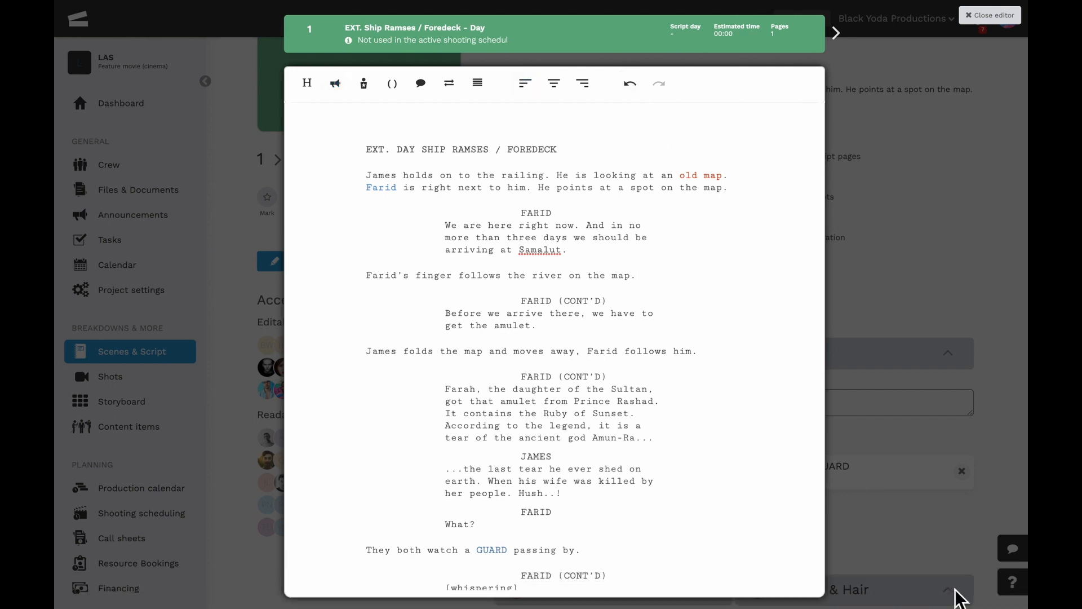
{"action": "left_click", "coordinate": [984, 16]}
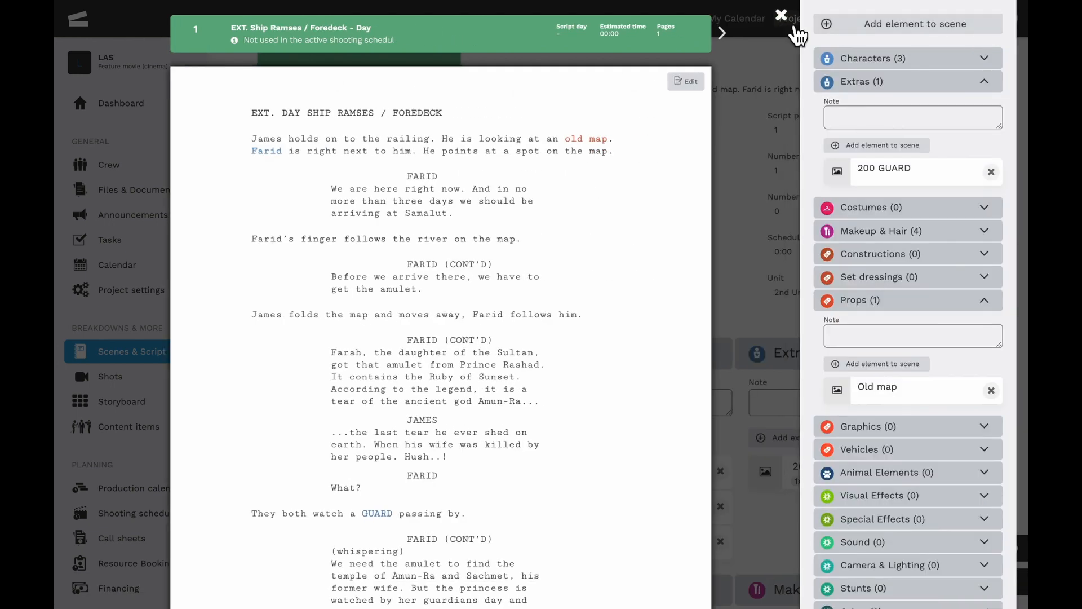
Close the script and reach scene 1's detail page again via Dashboard and Scenes & Script
{"action": "left_click", "coordinate": [795, 27]}
{"action": "scroll", "coordinate": [780, 92], "scroll_direction": "up", "scroll_amount": 1}
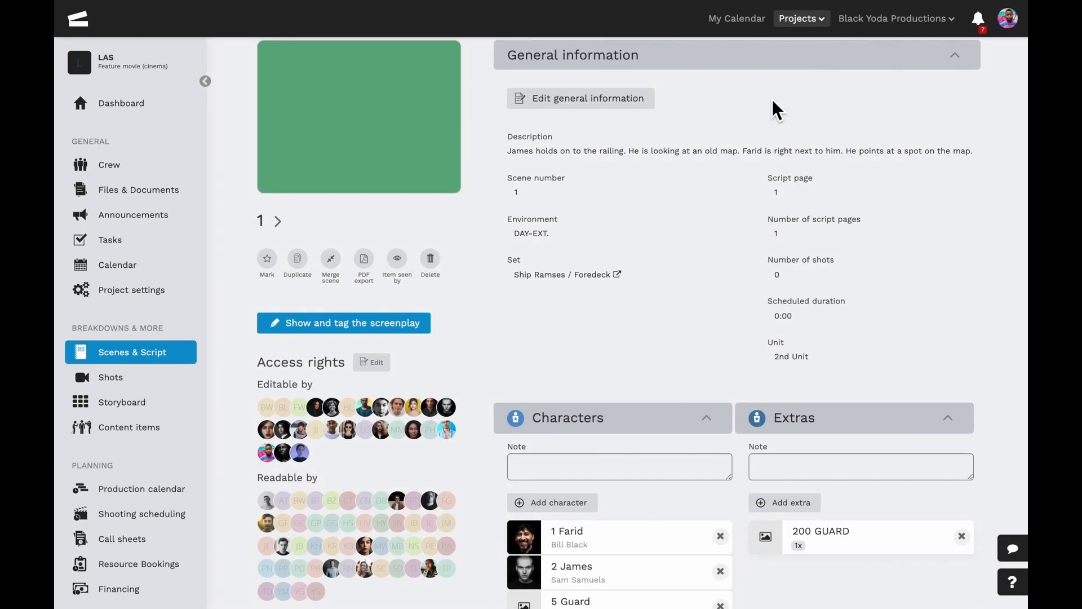
{"action": "left_click", "coordinate": [172, 119]}
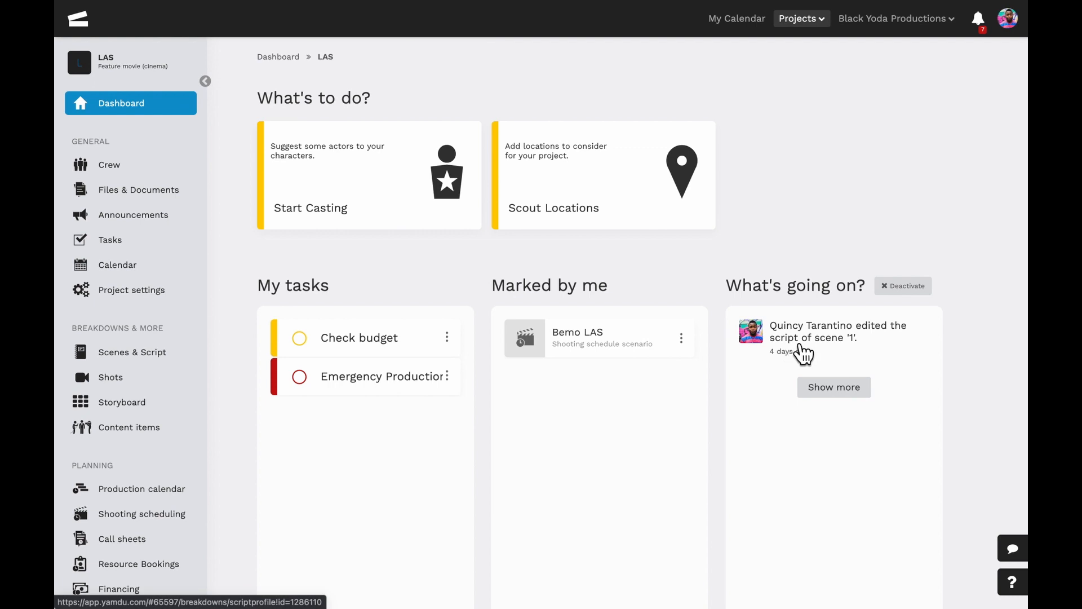
{"action": "left_click", "coordinate": [157, 363]}
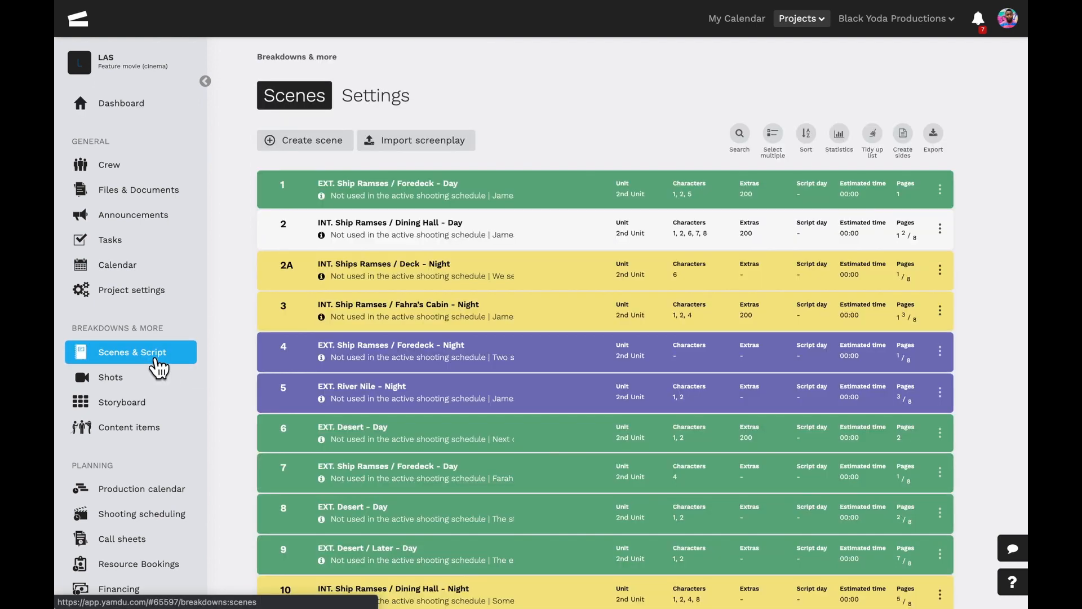
{"action": "left_click", "coordinate": [592, 203]}
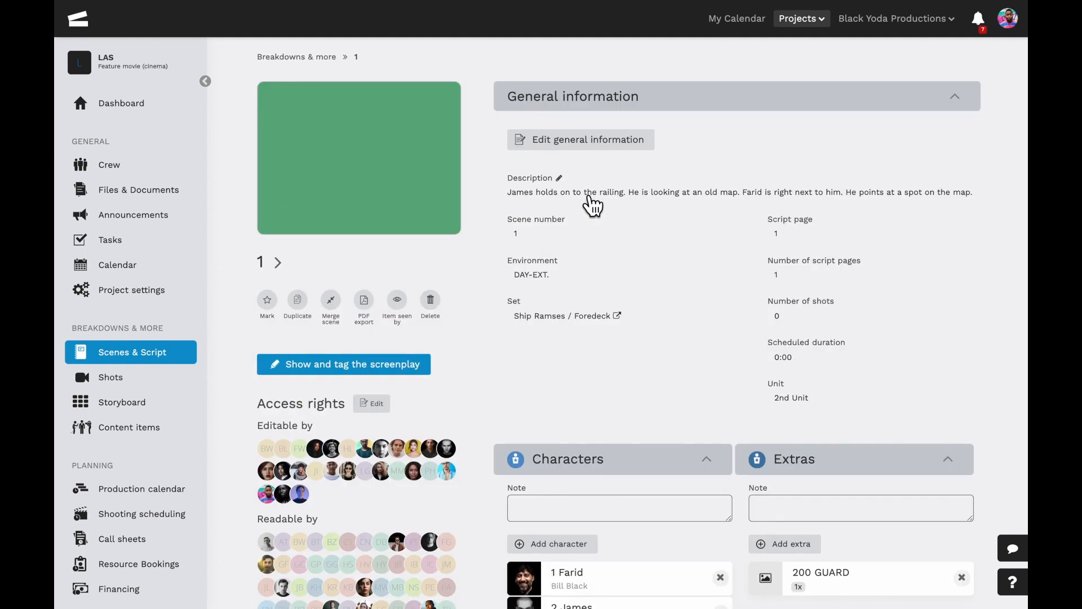